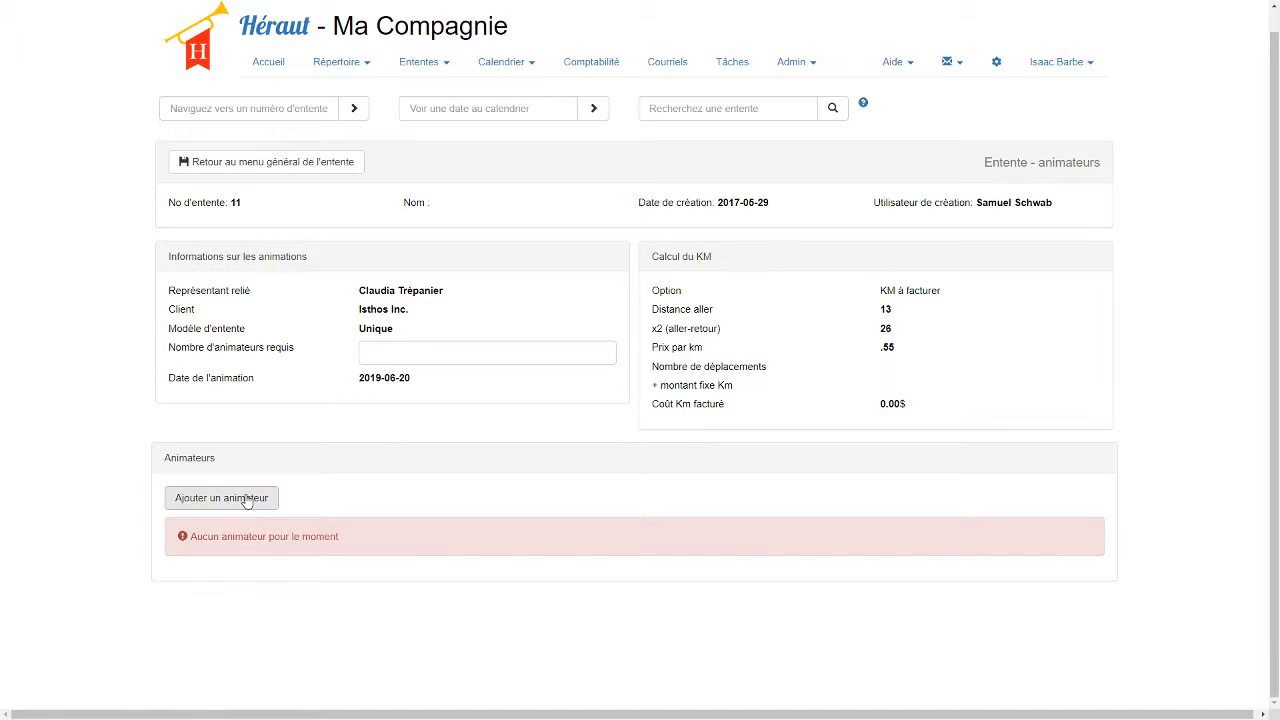
Step: Add an animator to agreement no. 11 by picking the last person in the list of available animators
left_click(236, 503)
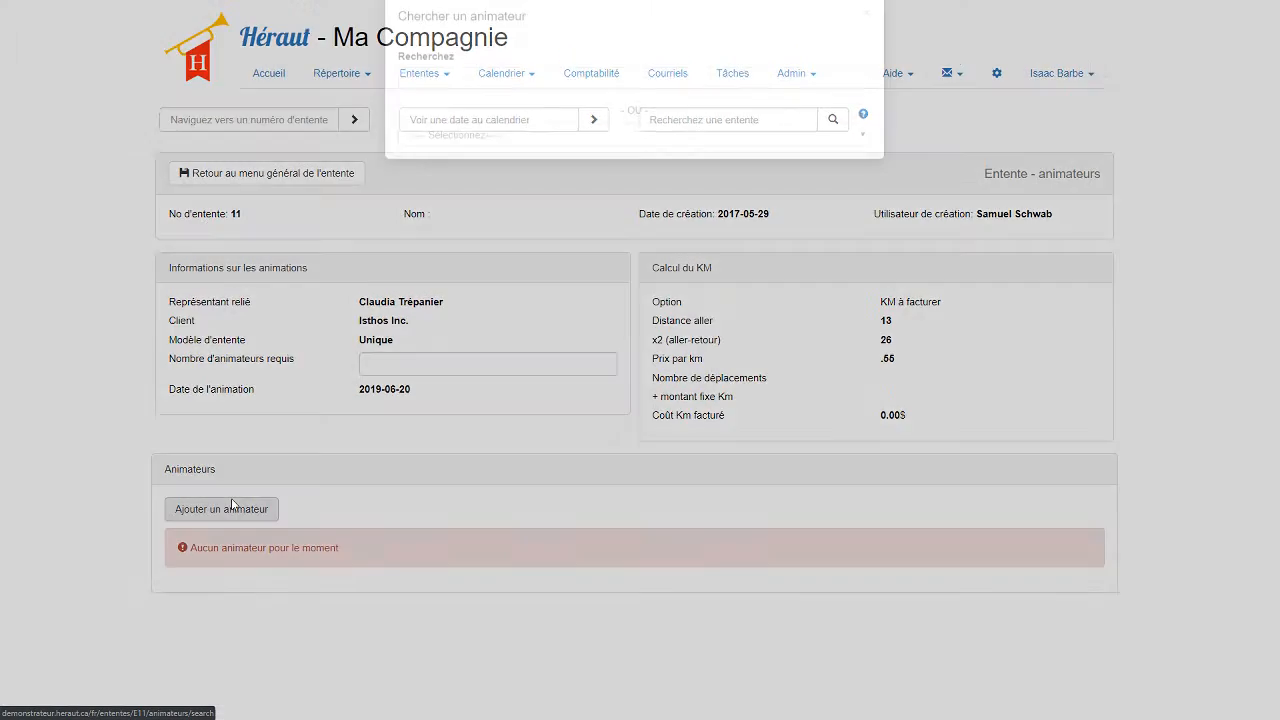
left_click(435, 104)
type("isa")
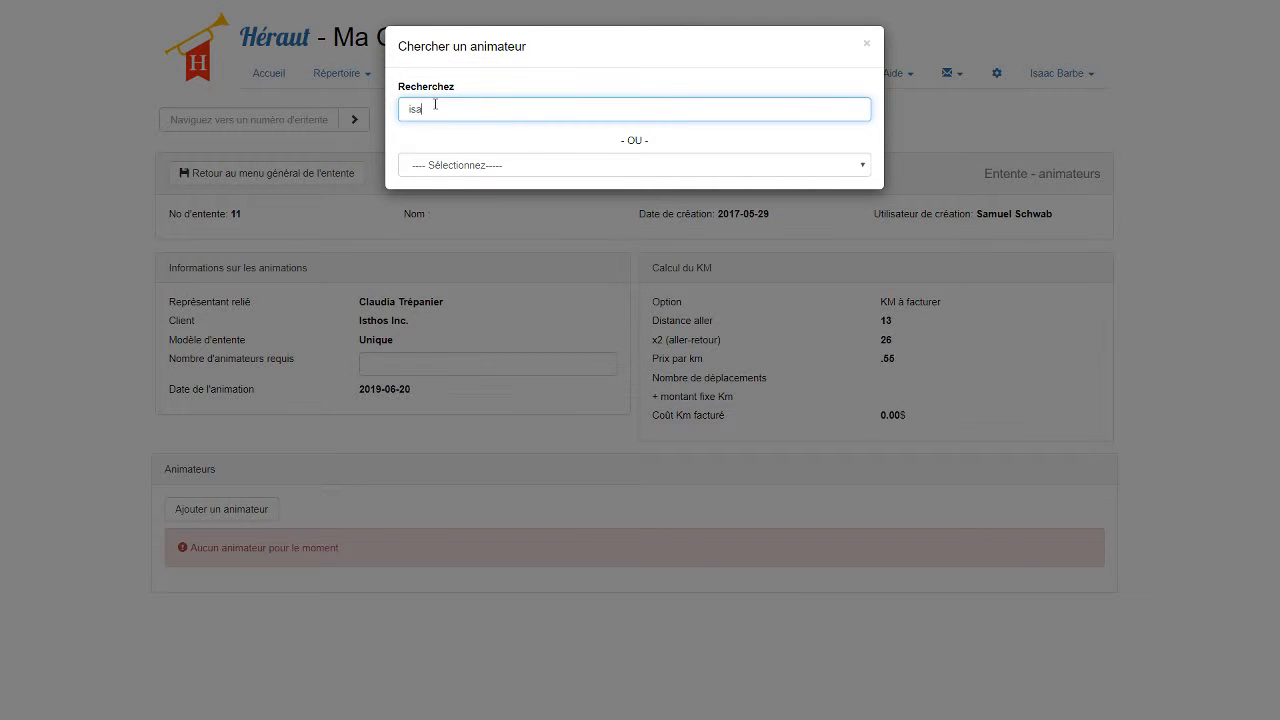
left_click(465, 166)
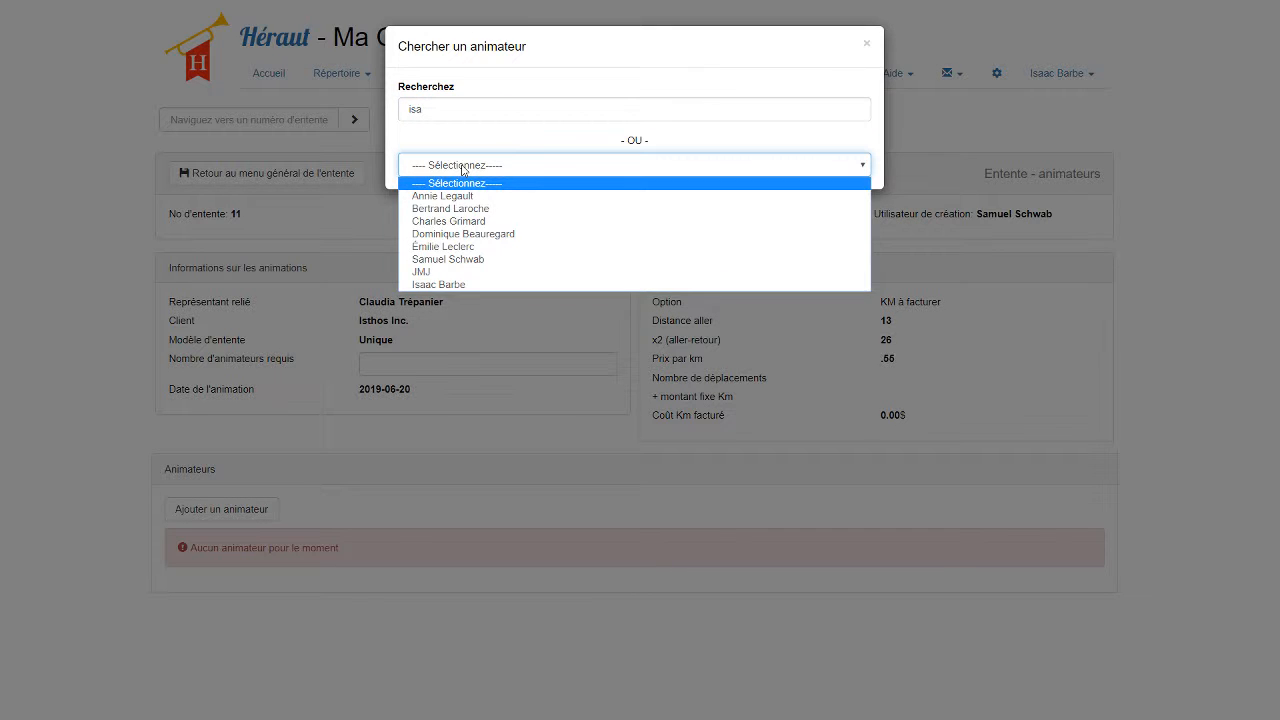
left_click(430, 290)
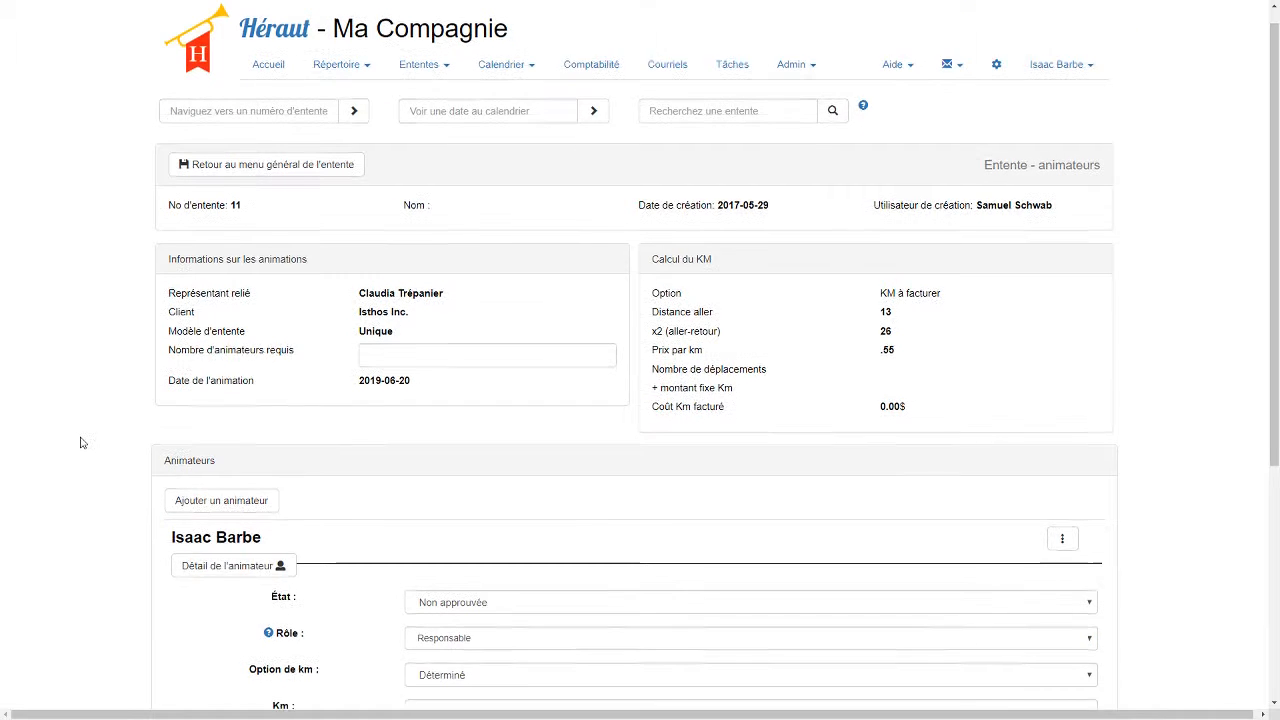
Step: Collapse the animator's detail section and expand it again
scroll(80, 441, "down", 3)
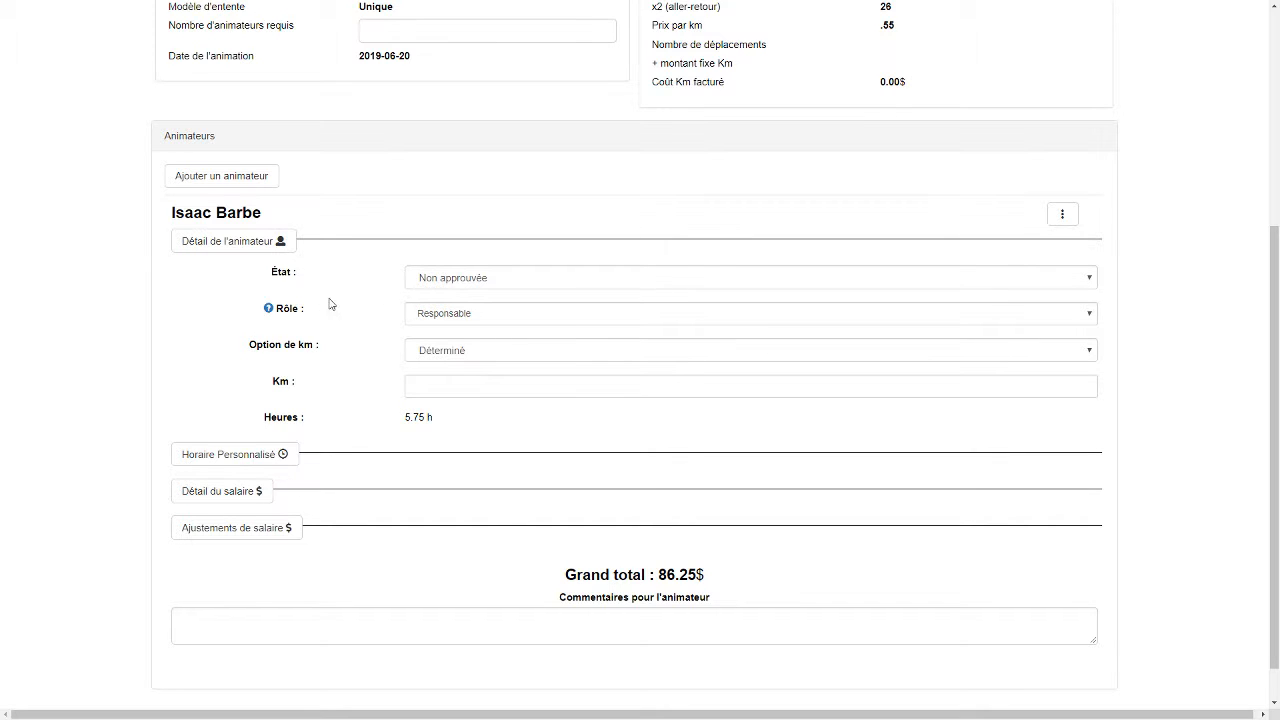
left_click(228, 241)
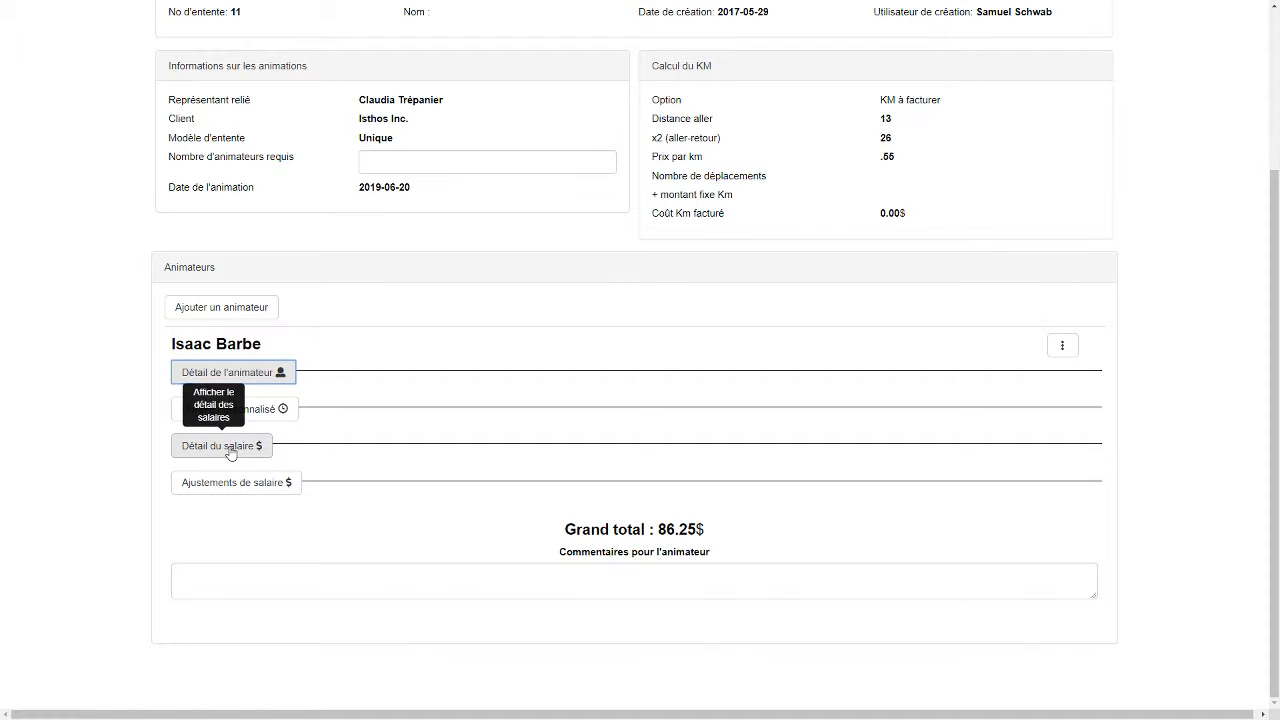
left_click(266, 376)
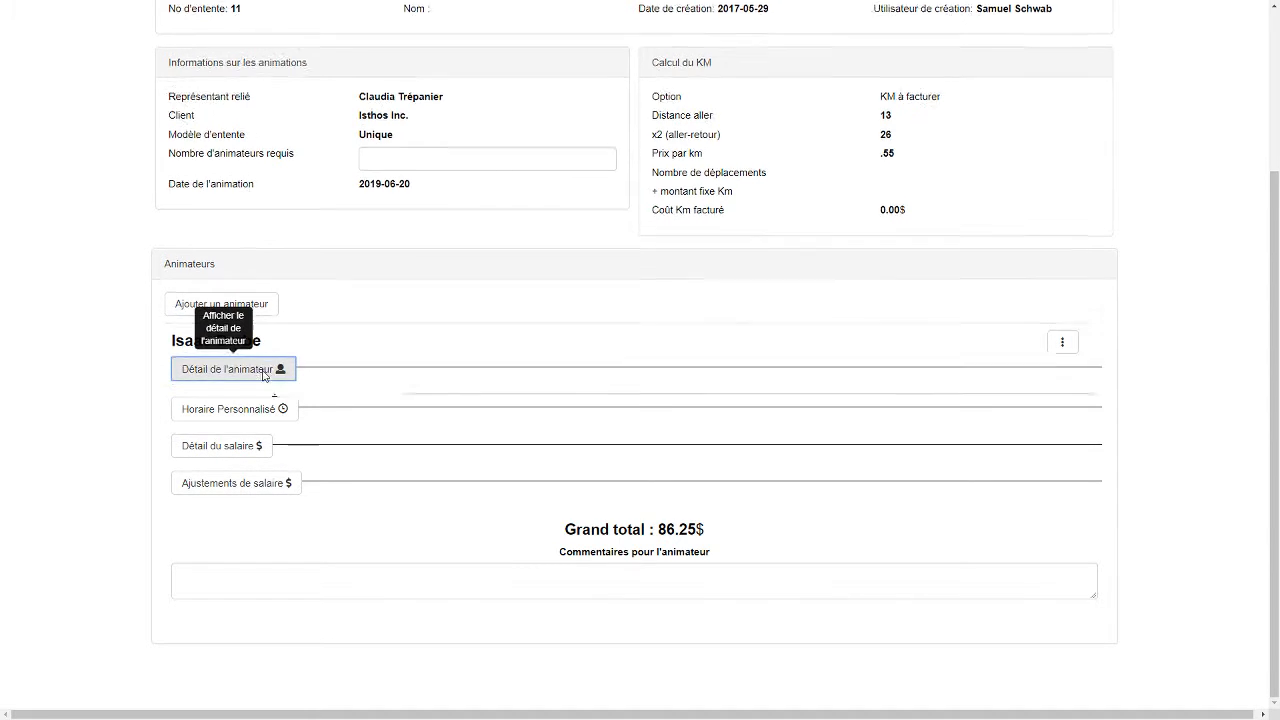
Step: Set the animator's État to Attente confirmation and change it to Confirmé
left_click(497, 283)
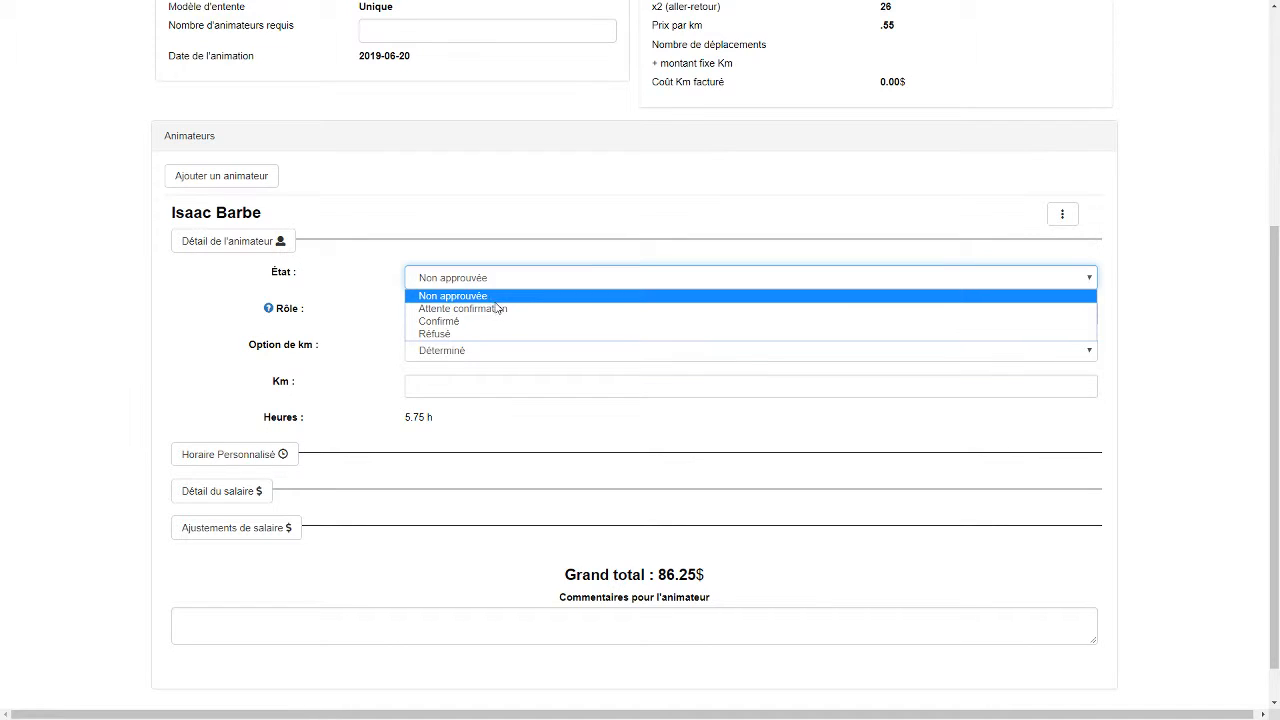
left_click(543, 268)
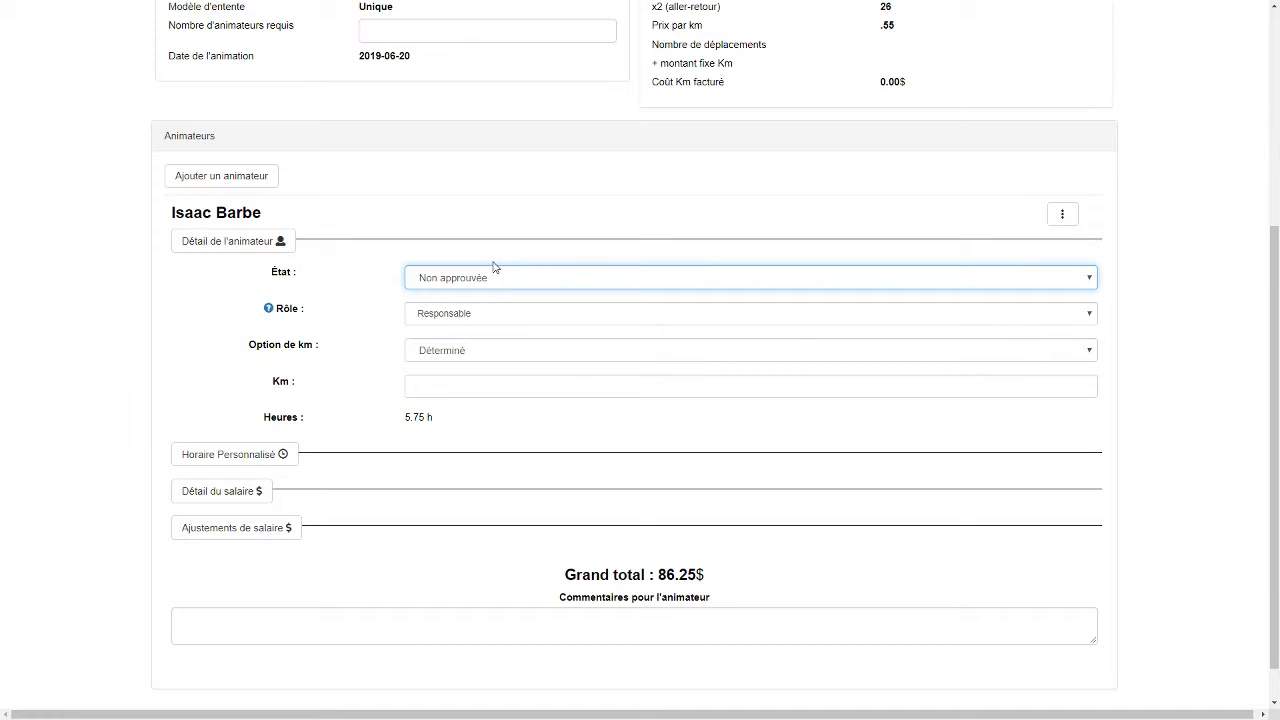
left_click(470, 280)
left_click(480, 308)
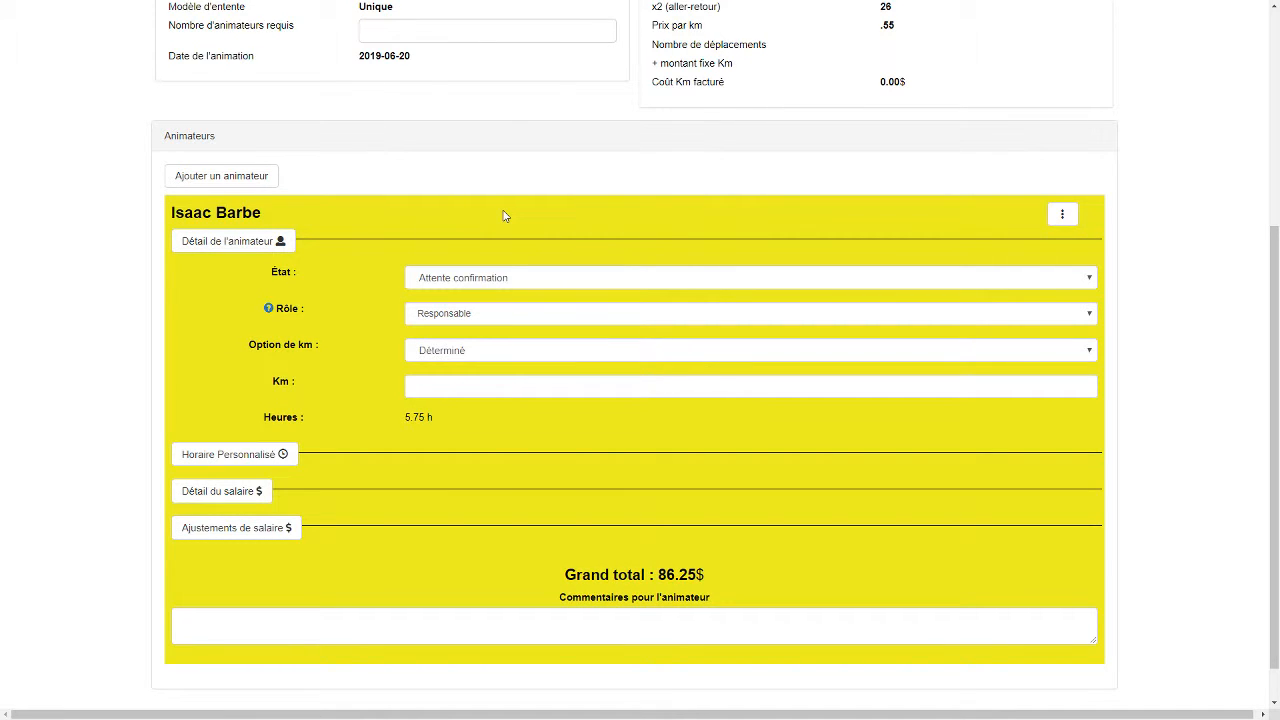
left_click(474, 278)
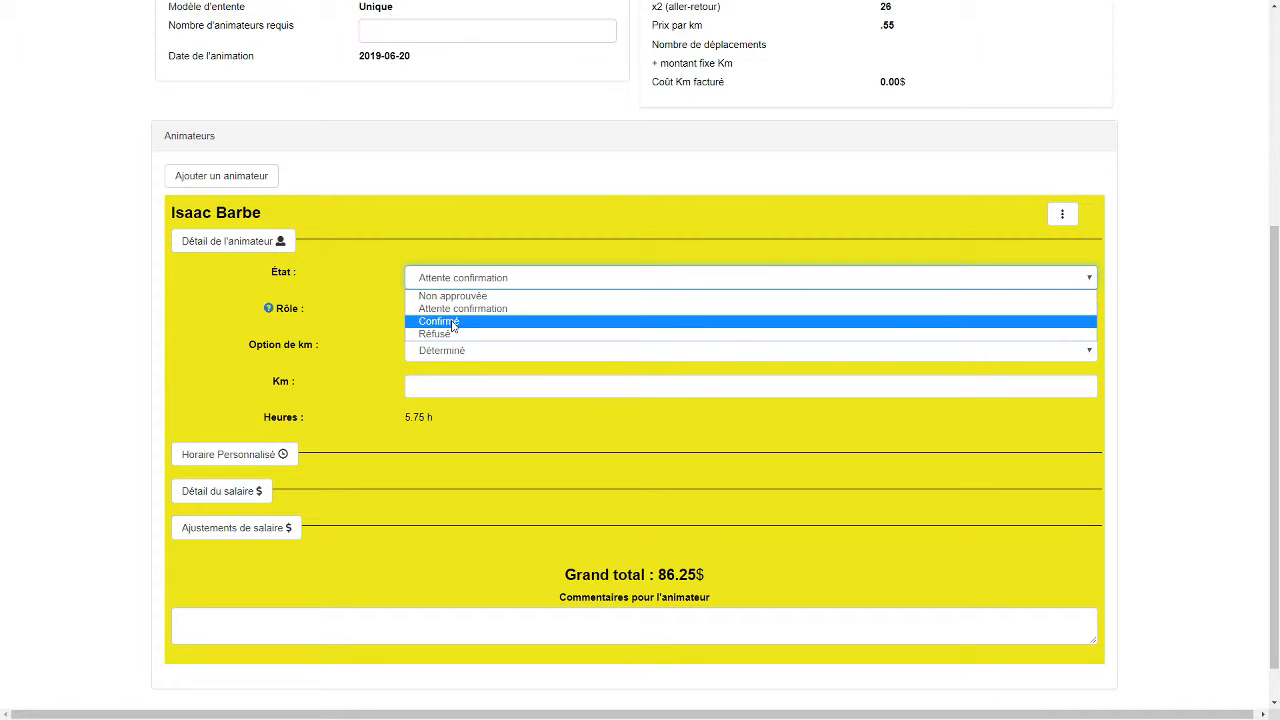
left_click(478, 320)
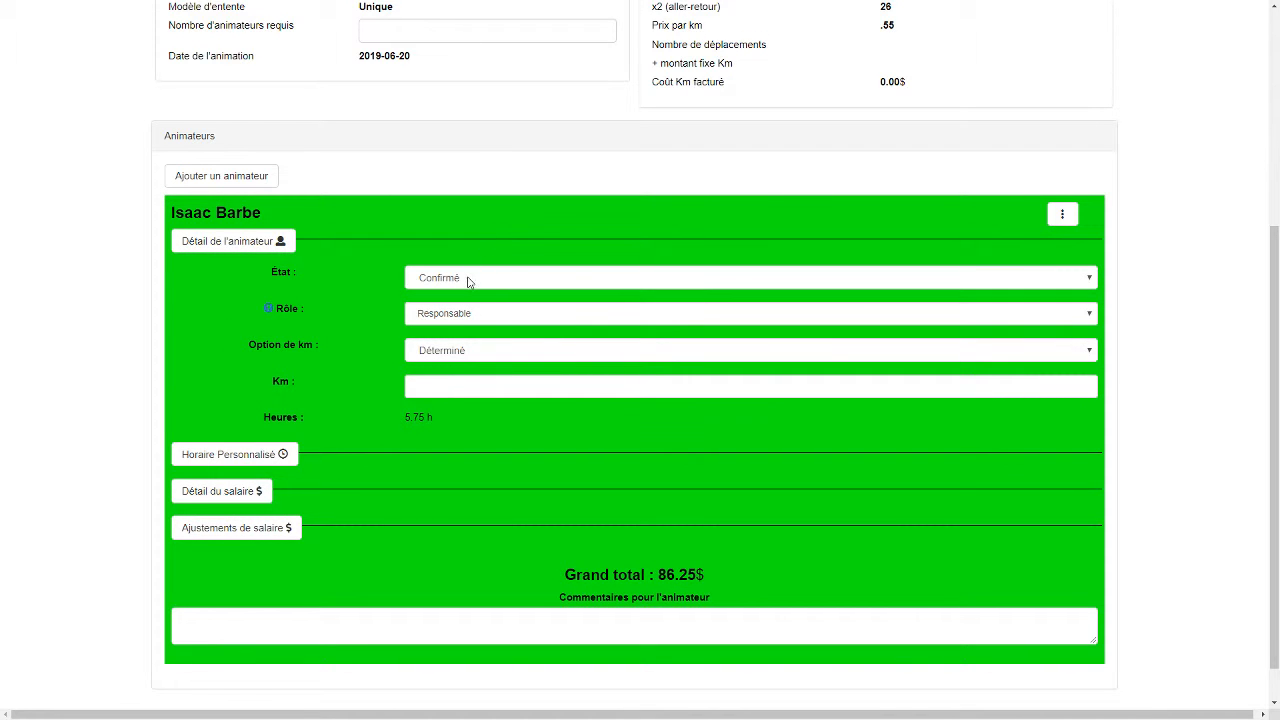
Step: Set the animator's État to Réfusé and return it to Non approuvée
left_click(470, 280)
left_click(486, 260)
left_click(472, 282)
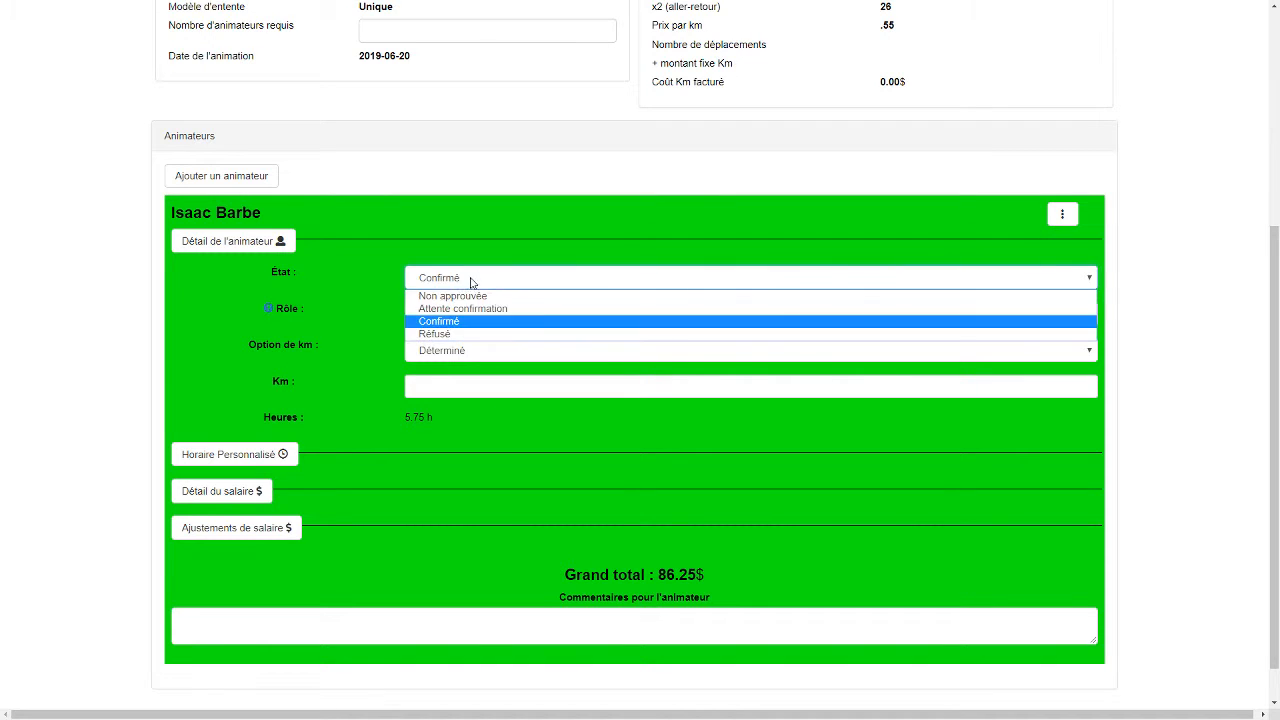
left_click(440, 335)
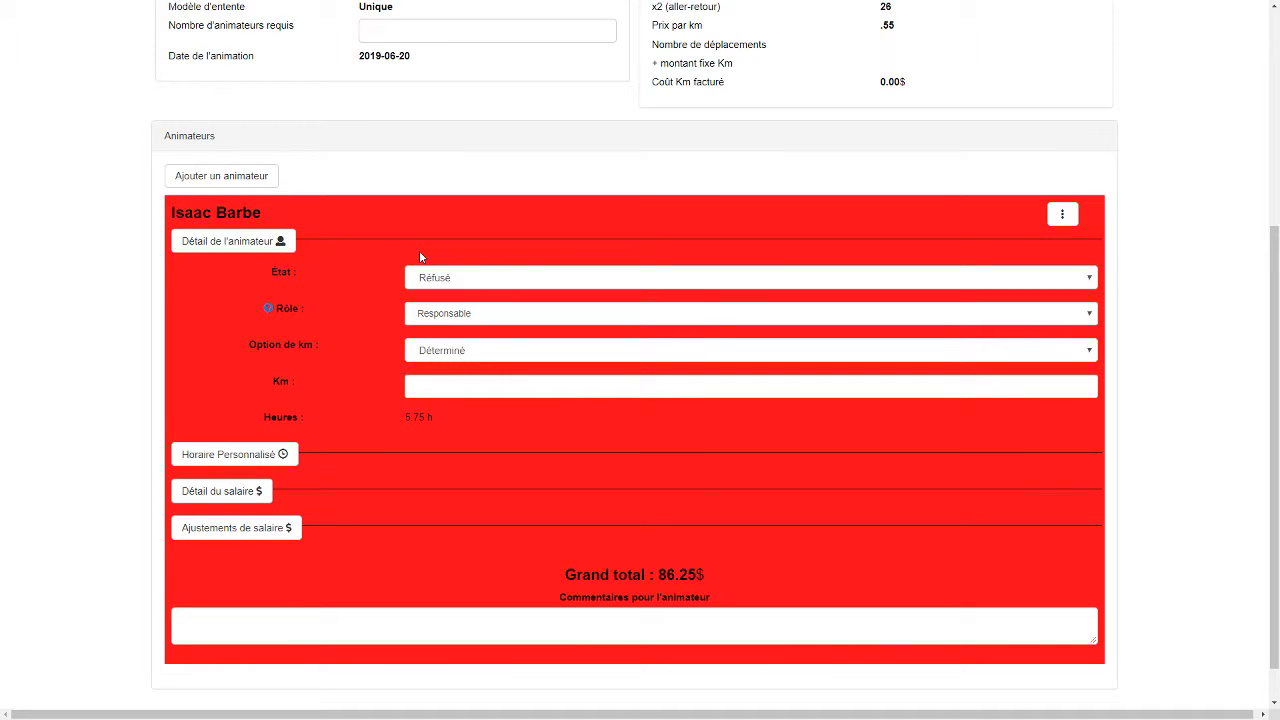
left_click(437, 277)
left_click(443, 297)
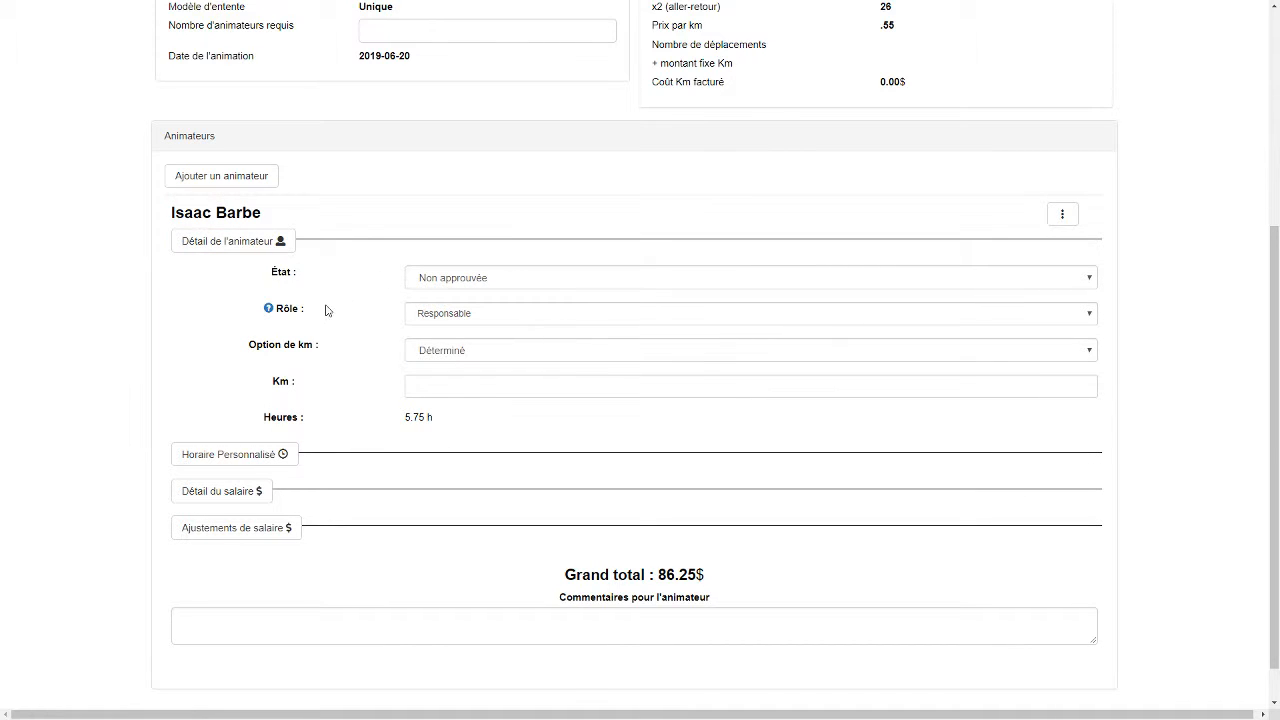
Step: Examine the available Rôle and Option de km choices and the Heures value in the animator's details
left_click(455, 316)
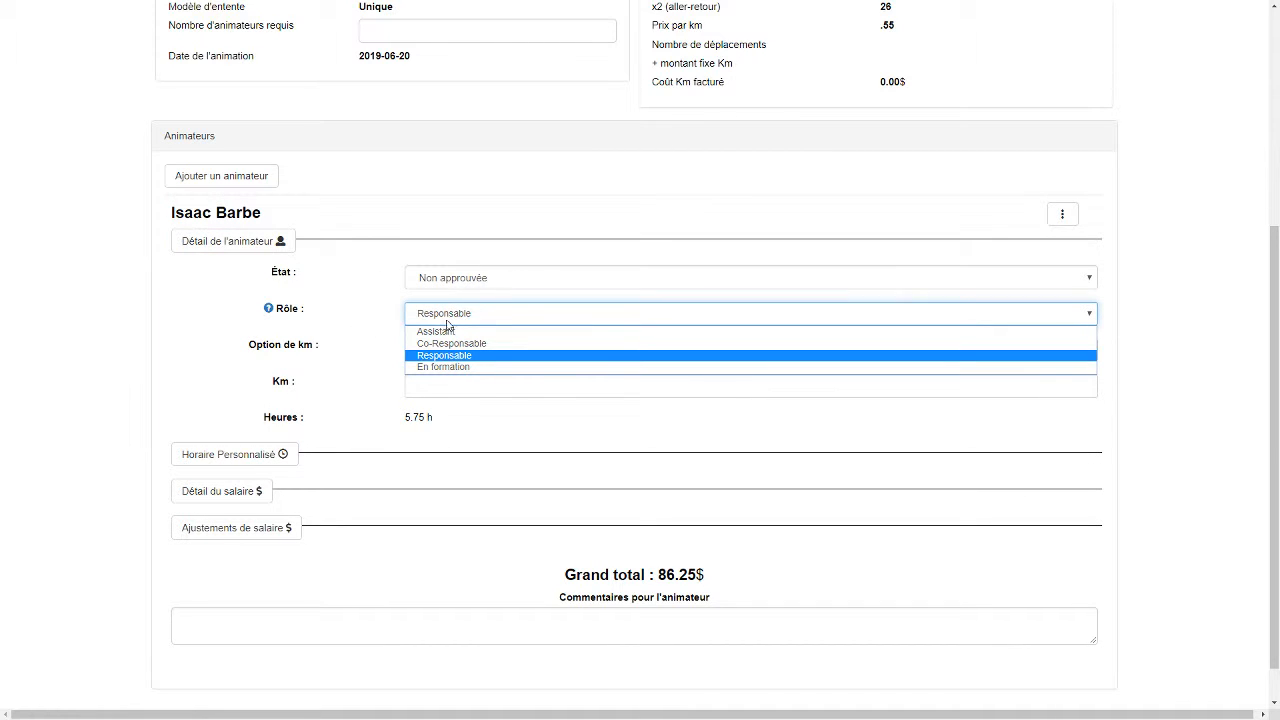
left_click(387, 334)
left_click(481, 316)
left_click(373, 326)
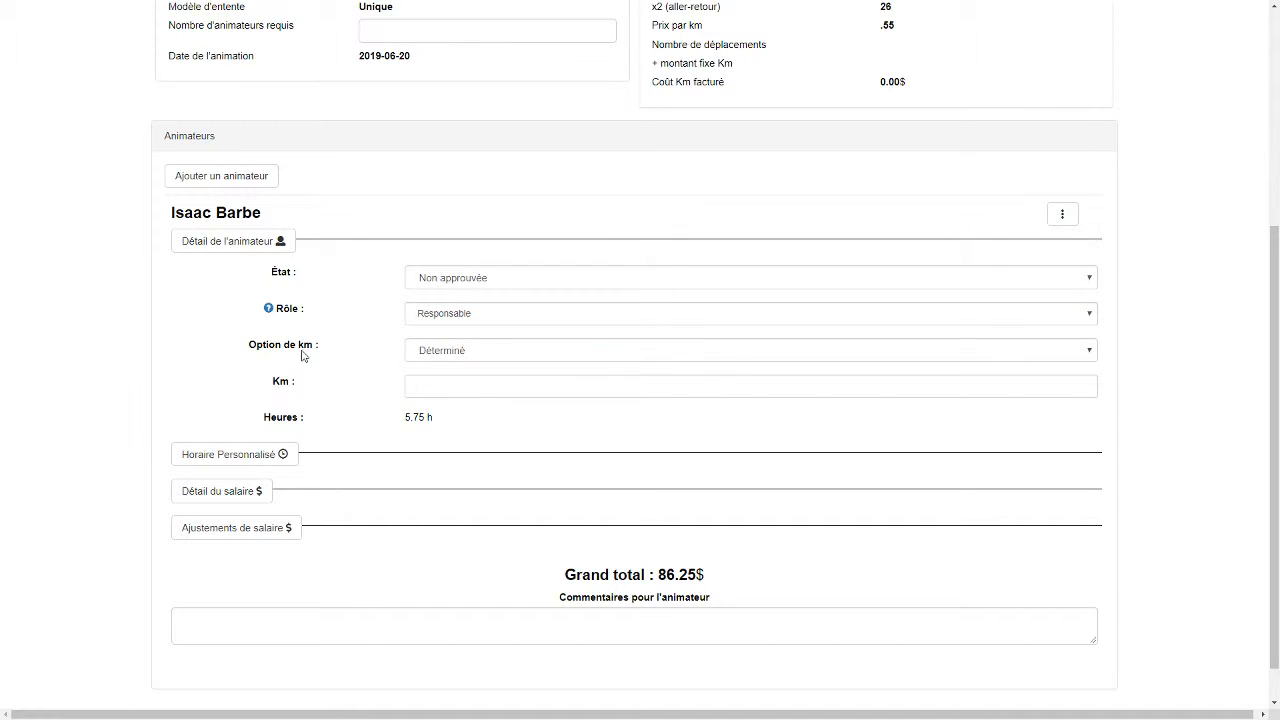
left_click(472, 347)
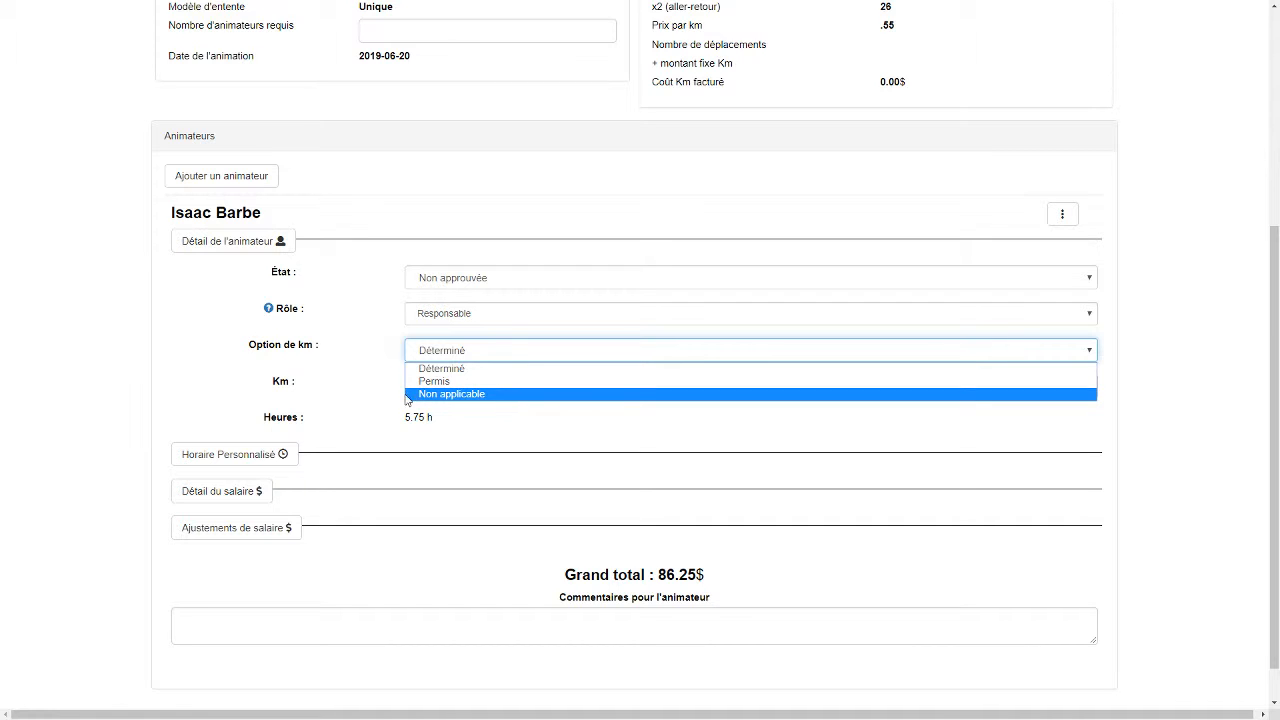
left_click(378, 378)
left_click_drag(405, 428, 434, 420)
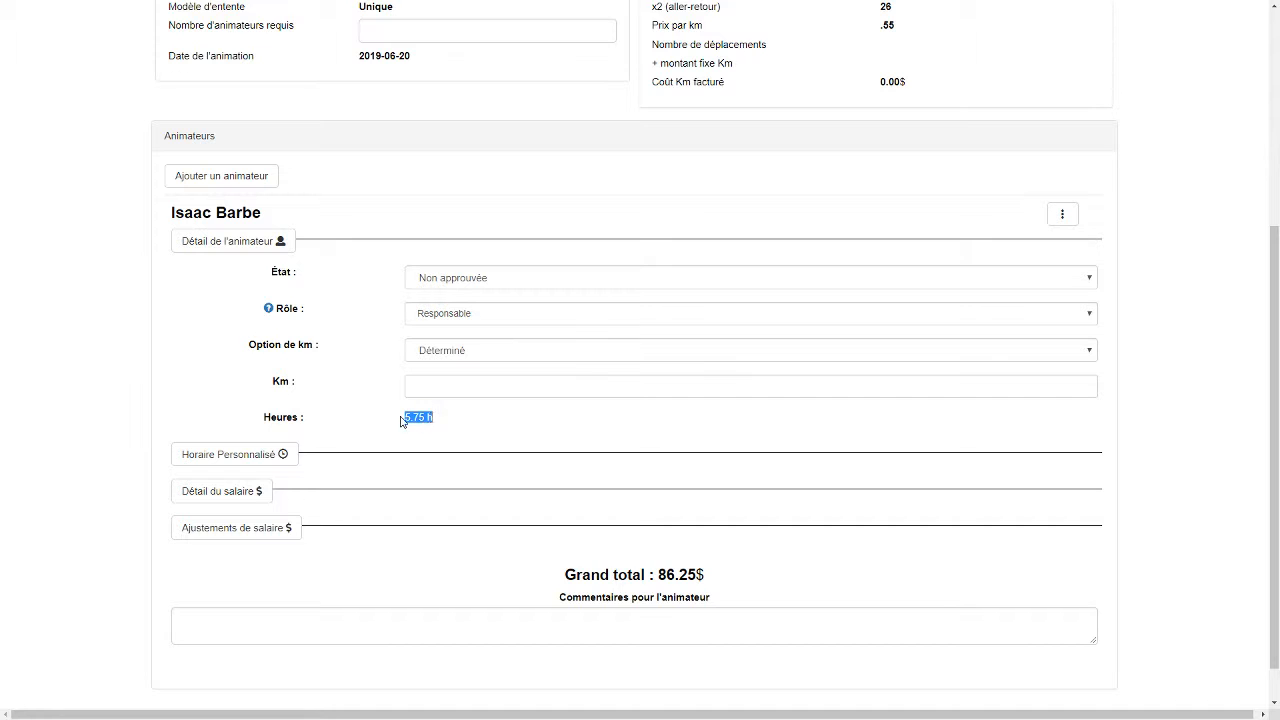
left_click(364, 415)
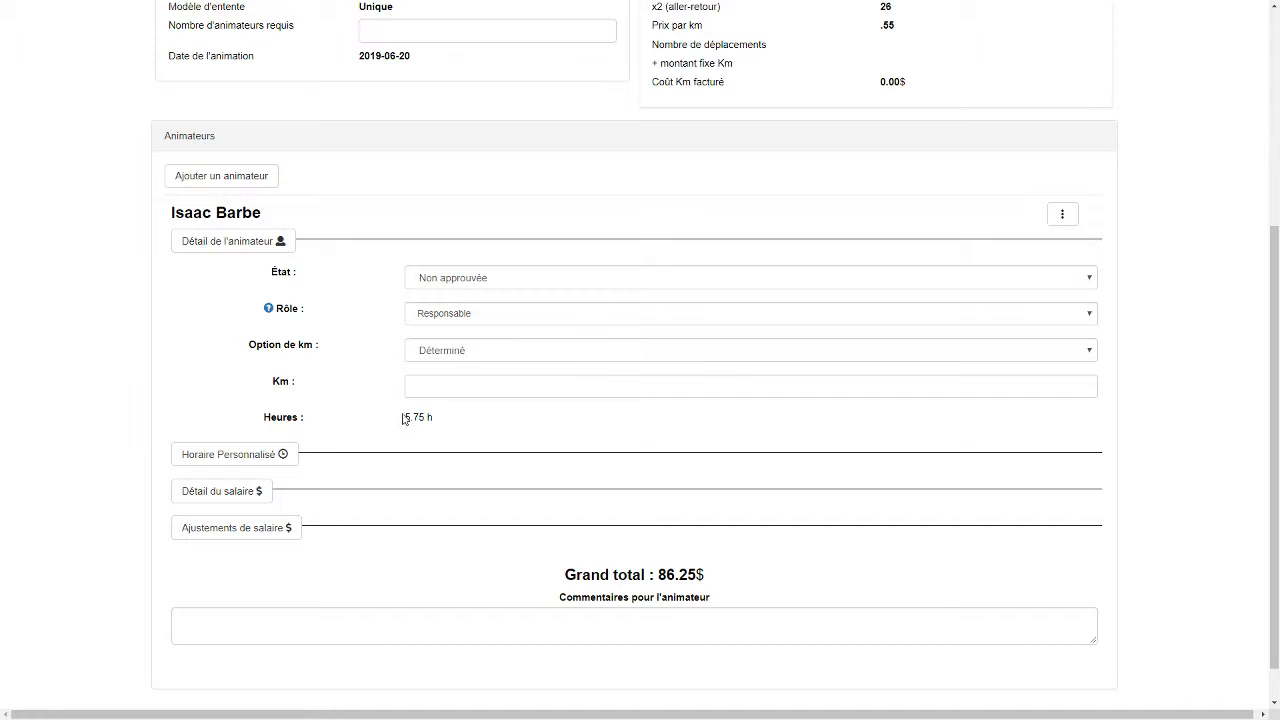
Step: Add an hour range with empty Début and Fin to the animator's custom schedule, and collapse the schedule section
left_click(260, 456)
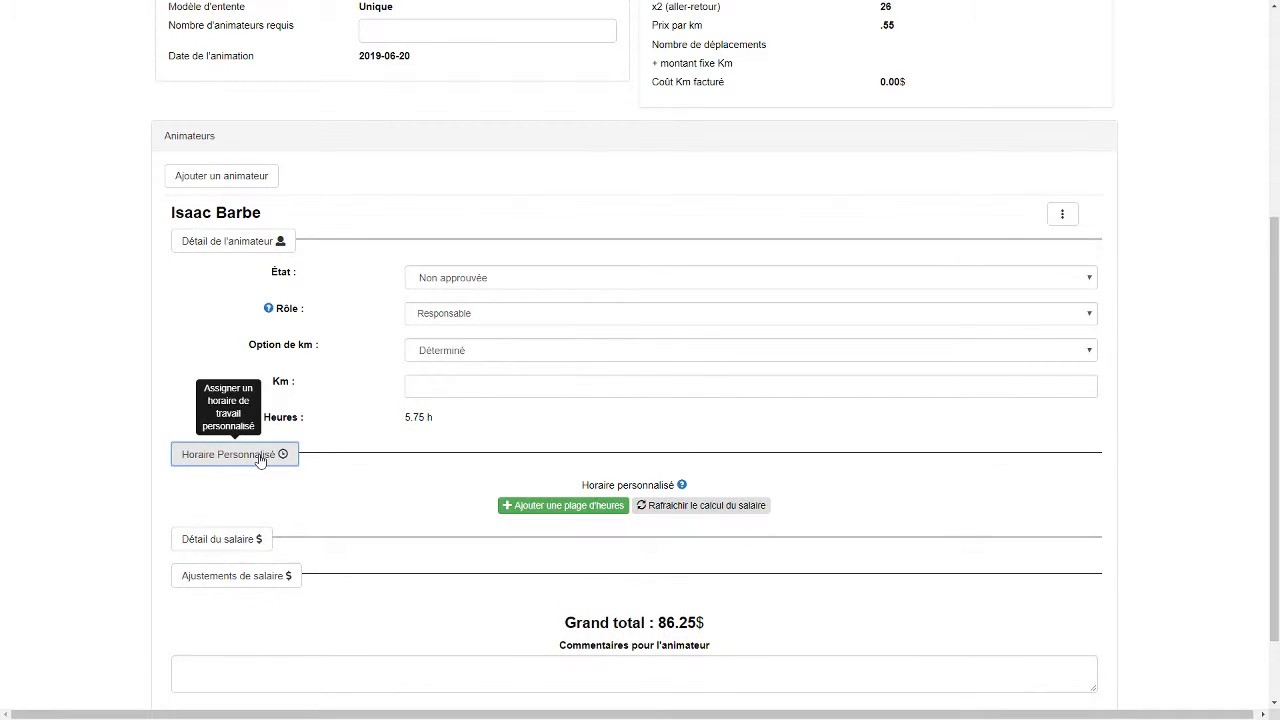
left_click(538, 505)
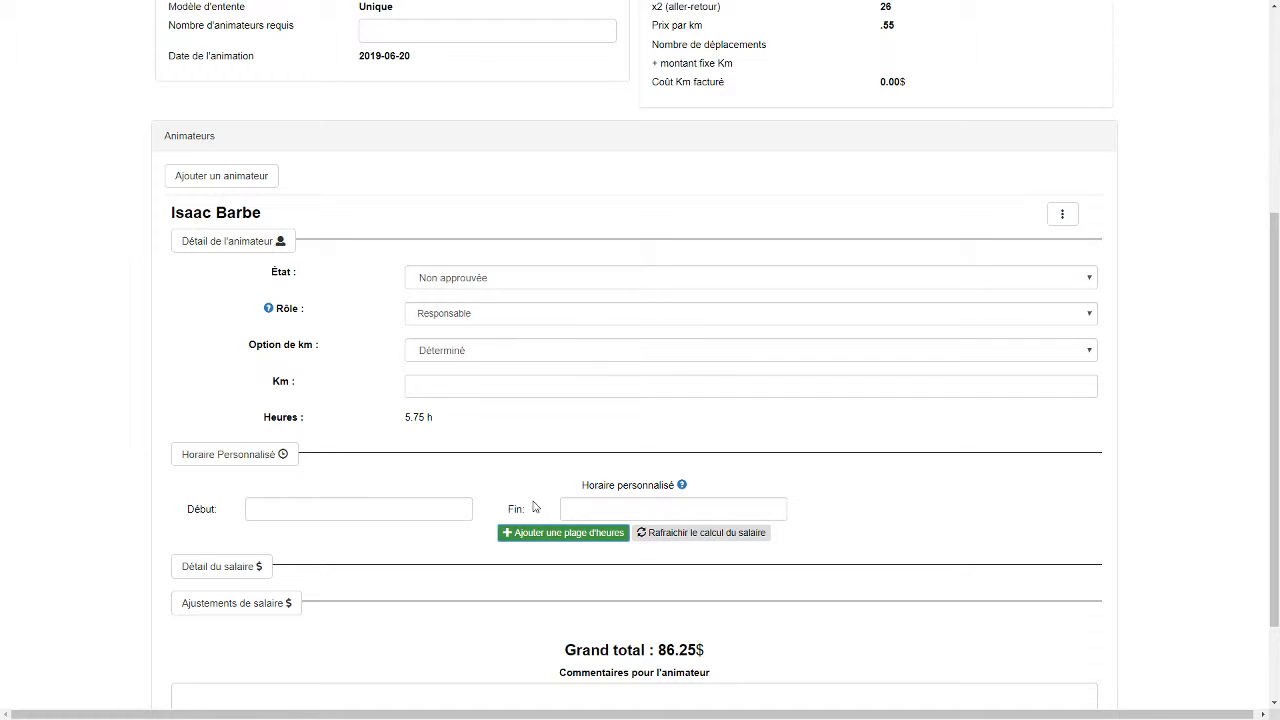
left_click_drag(406, 414, 425, 415)
left_click(426, 415)
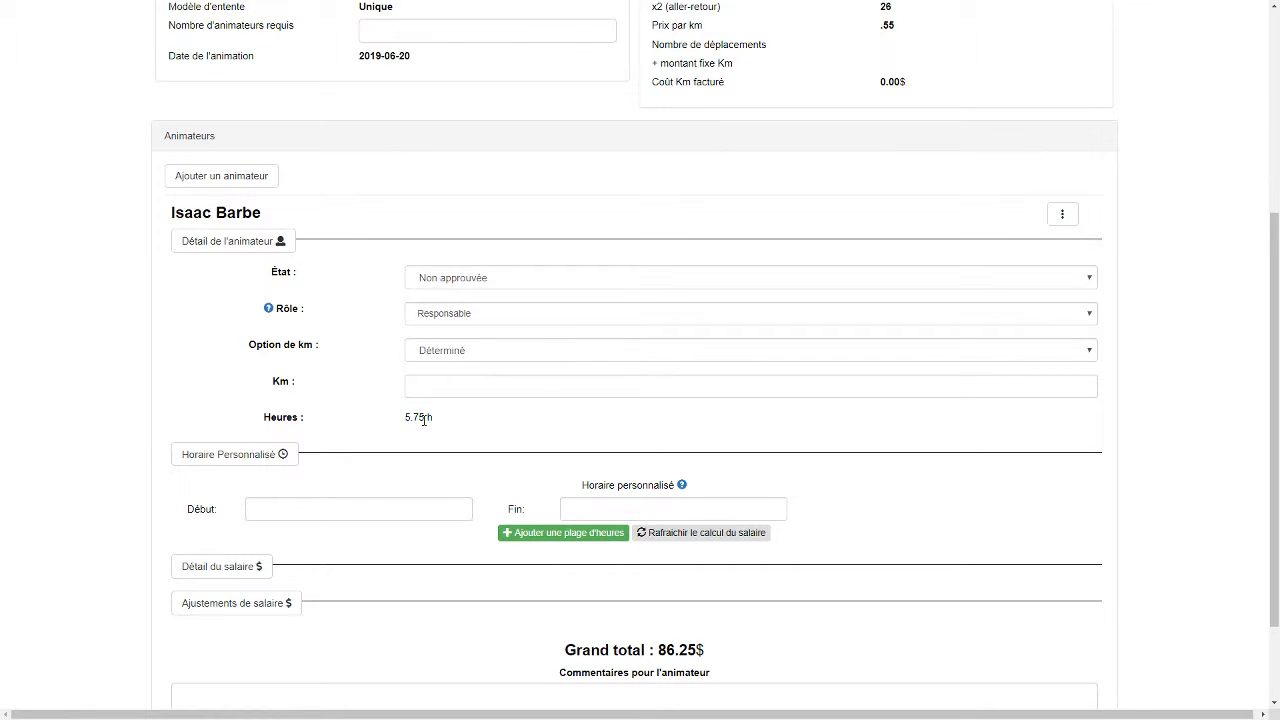
left_click(407, 508)
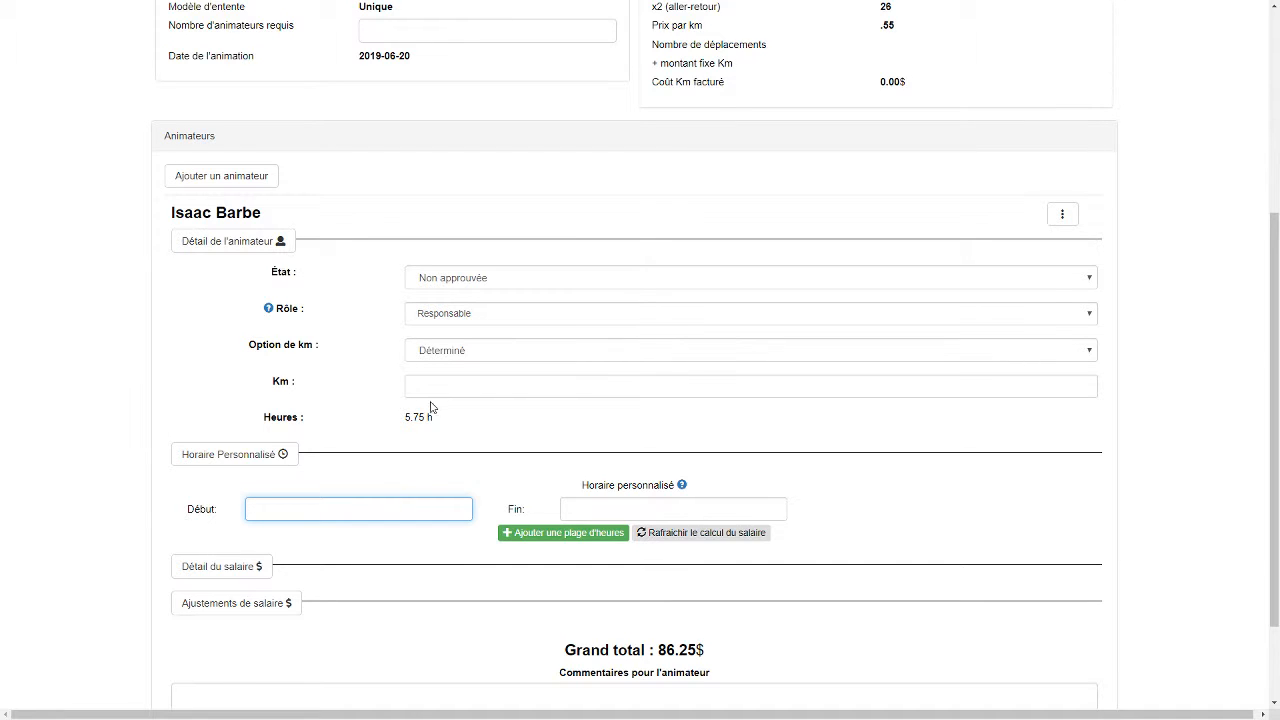
left_click_drag(405, 420, 438, 420)
left_click(373, 428)
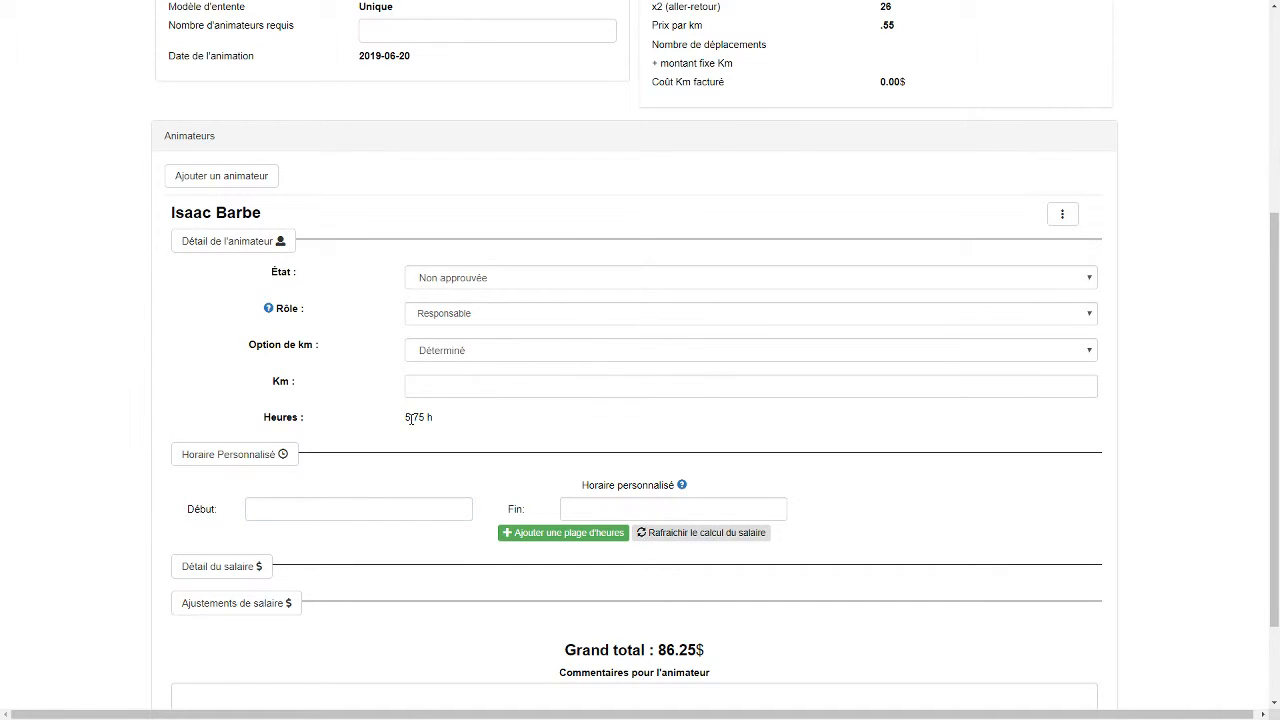
left_click(265, 454)
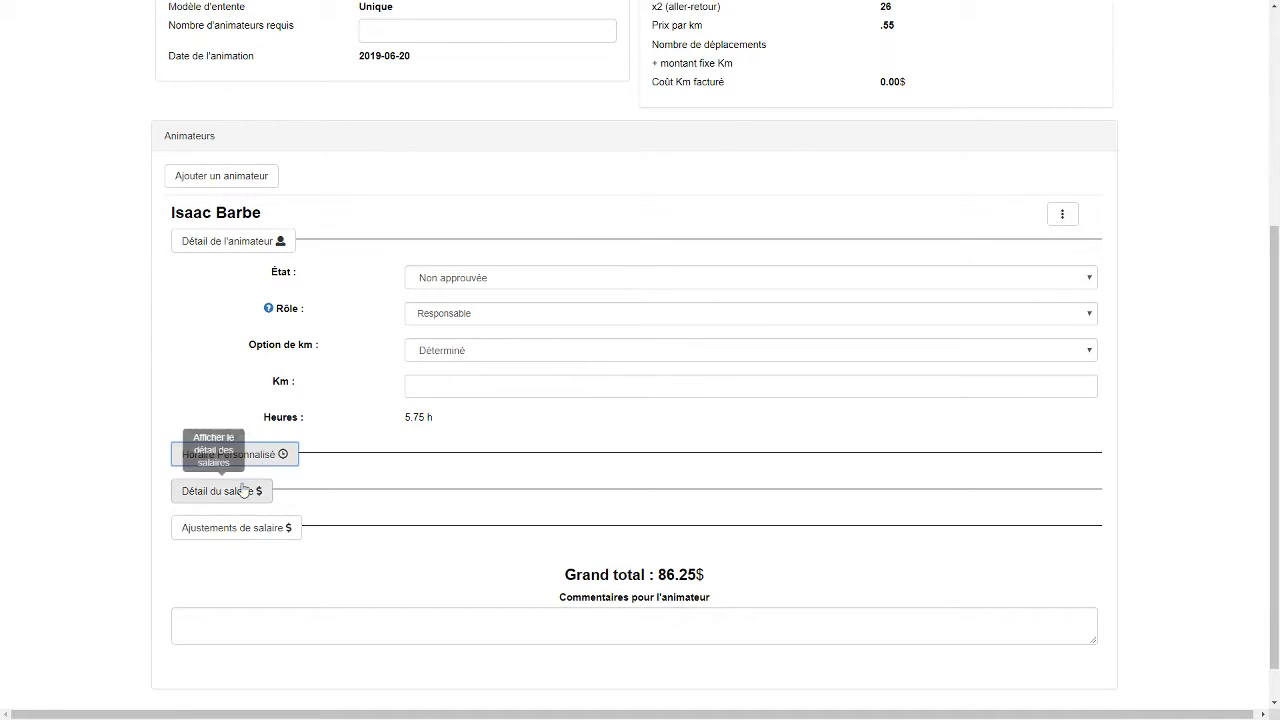
Step: Expand the animator's salary detail and compare the hourly calculation with the hours worked and the hourly rate
left_click(244, 490)
scroll(244, 460, "down", 1)
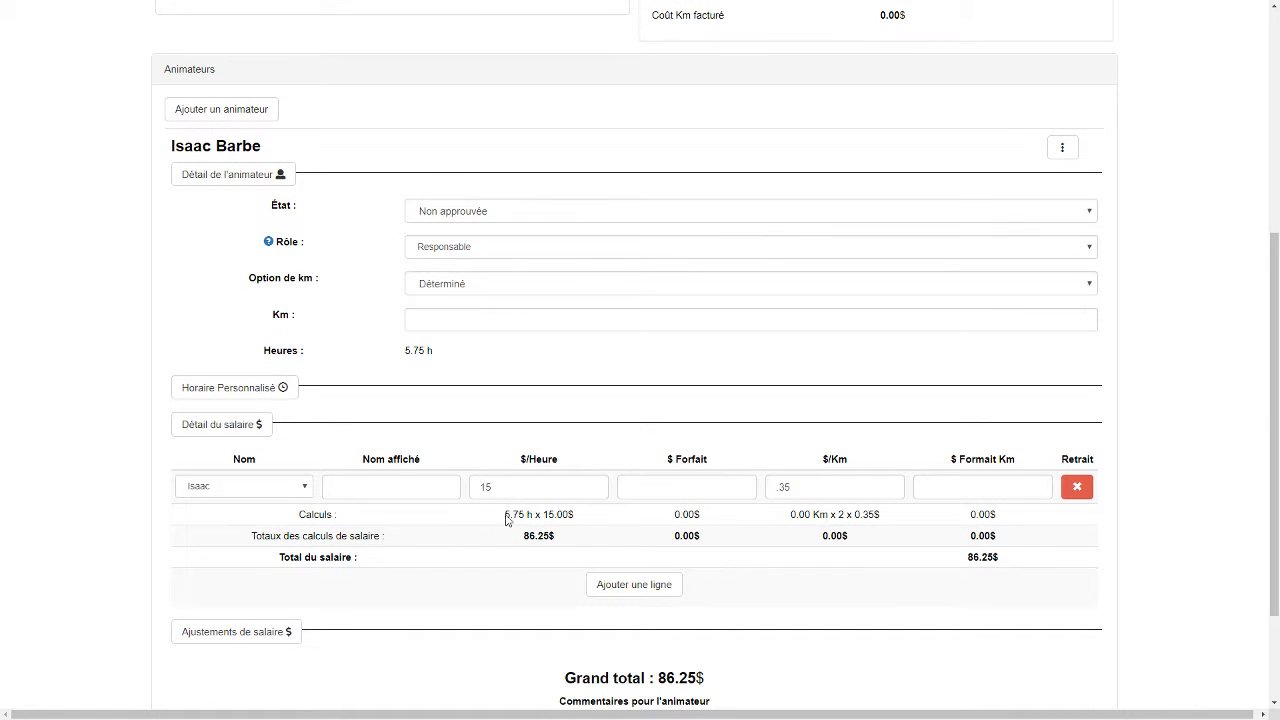
double_click(506, 516)
left_click_drag(400, 352, 444, 352)
left_click(476, 419)
left_click_drag(498, 484, 454, 488)
left_click(457, 440)
Step: Set the $/Heure rate in the animator's salary line to 16
scroll(528, 389, "down", 1)
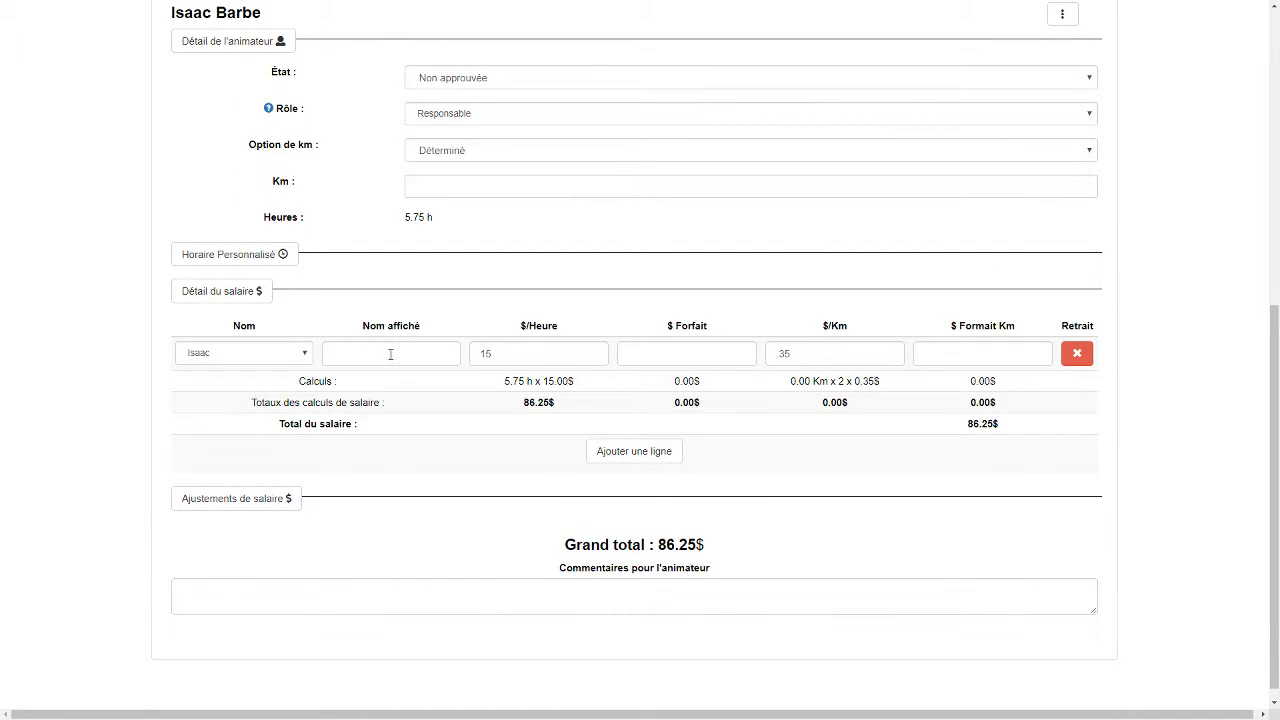
left_click(592, 349)
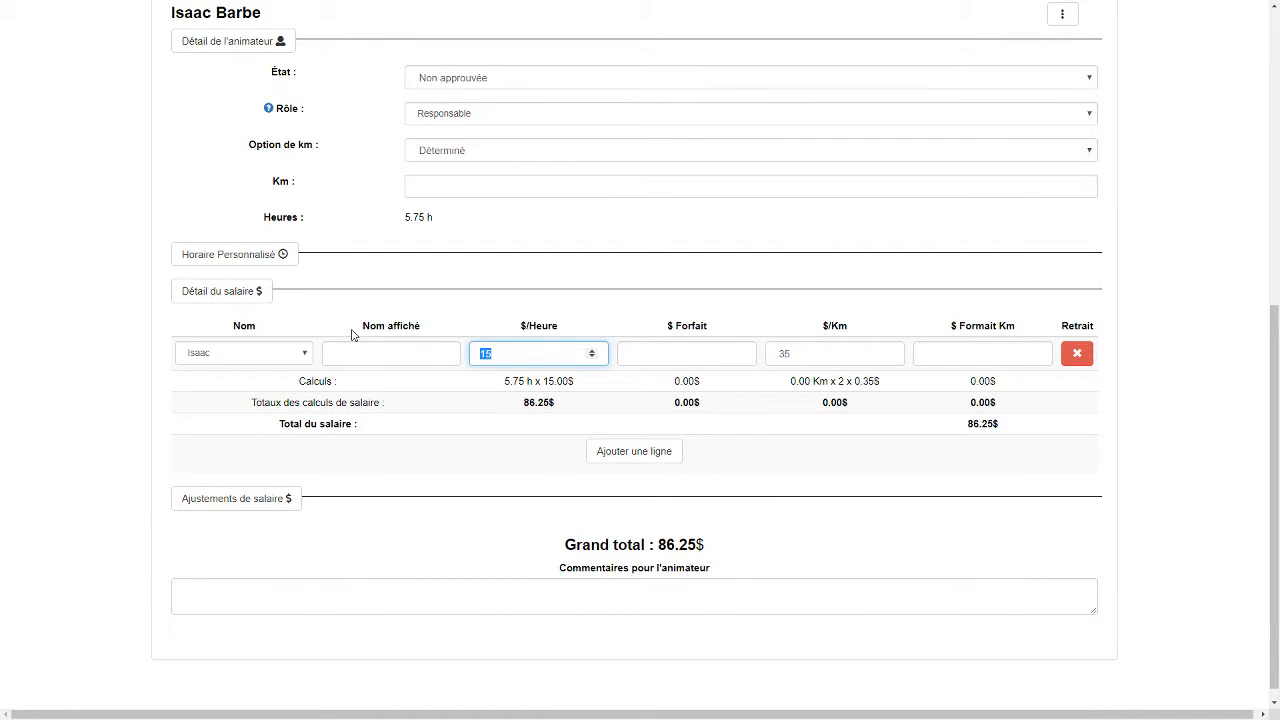
left_click(486, 257)
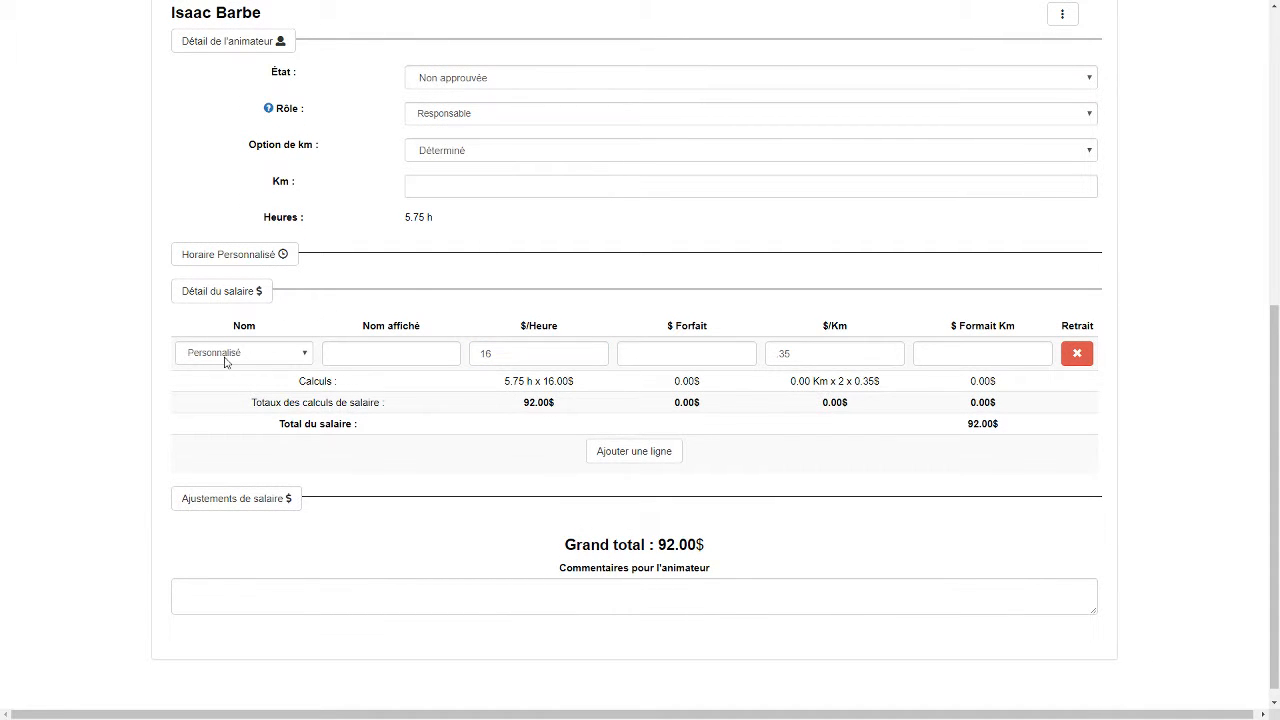
Step: Expand the animator's salary adjustments section and compare it with the Heures value in the animator's details
left_click(244, 503)
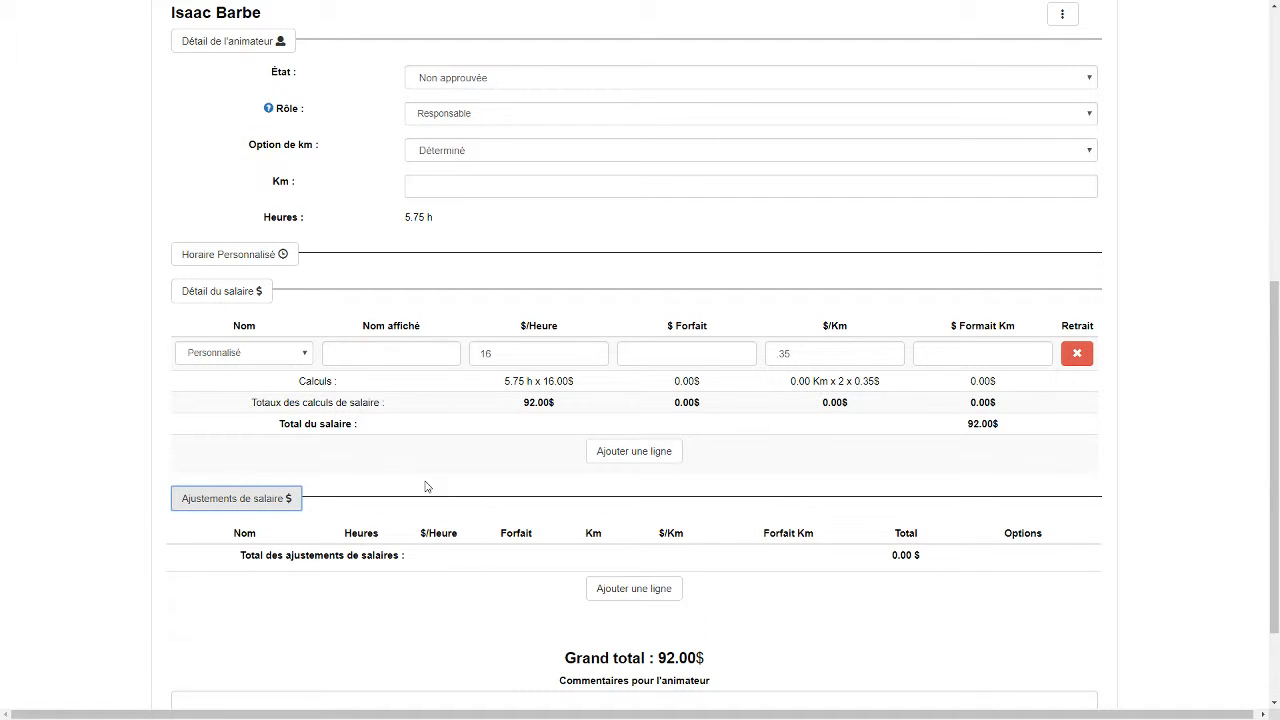
scroll(425, 487, "down", 1)
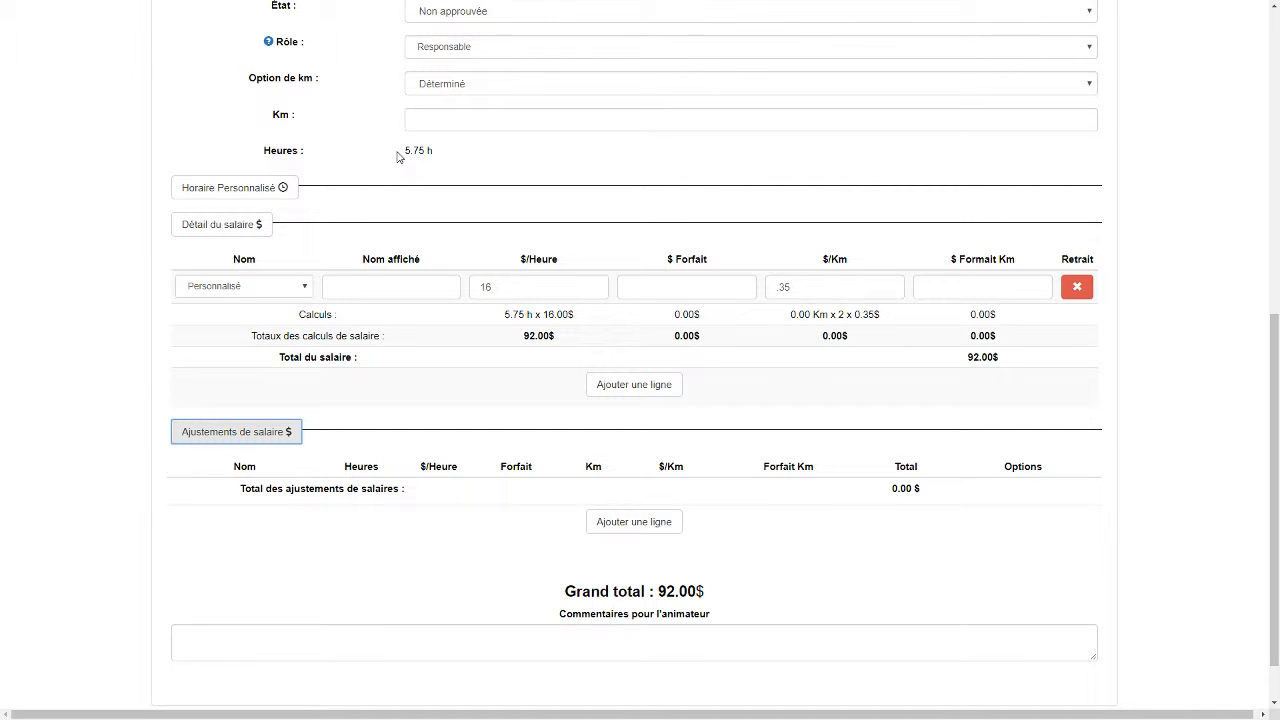
left_click_drag(401, 152, 430, 151)
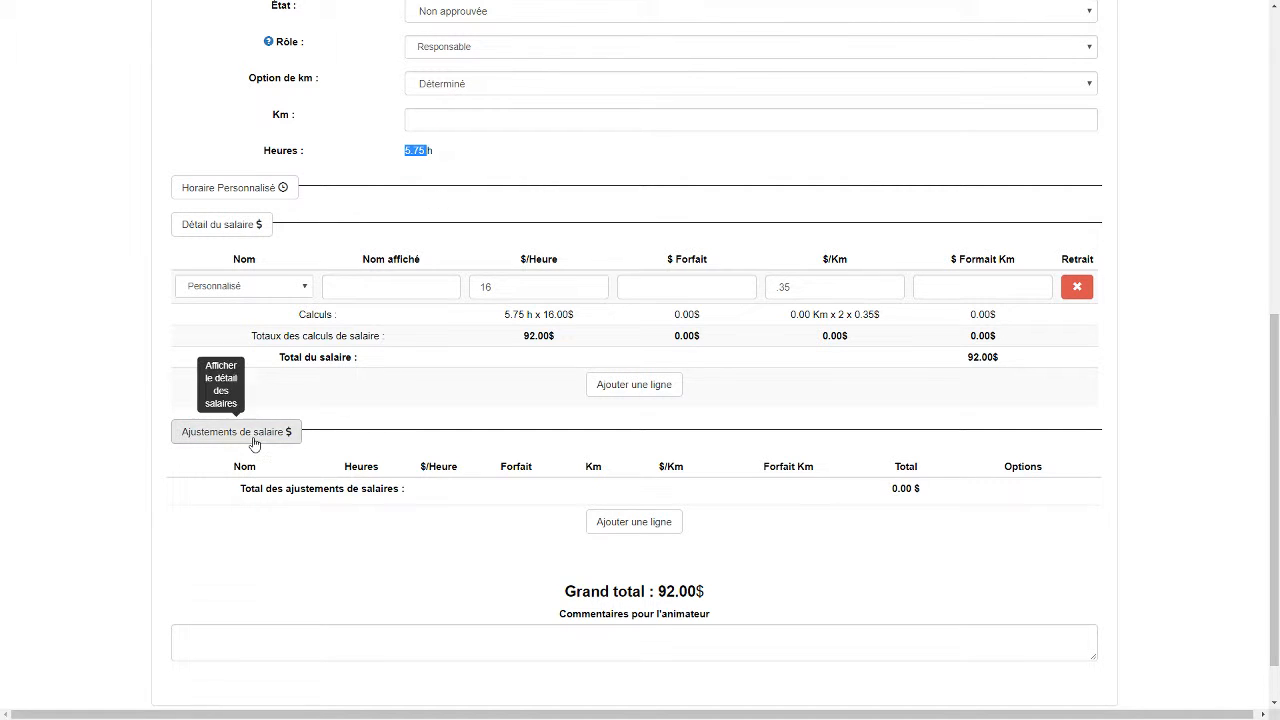
left_click(250, 438)
left_click(272, 488)
scroll(360, 509, "down", 1)
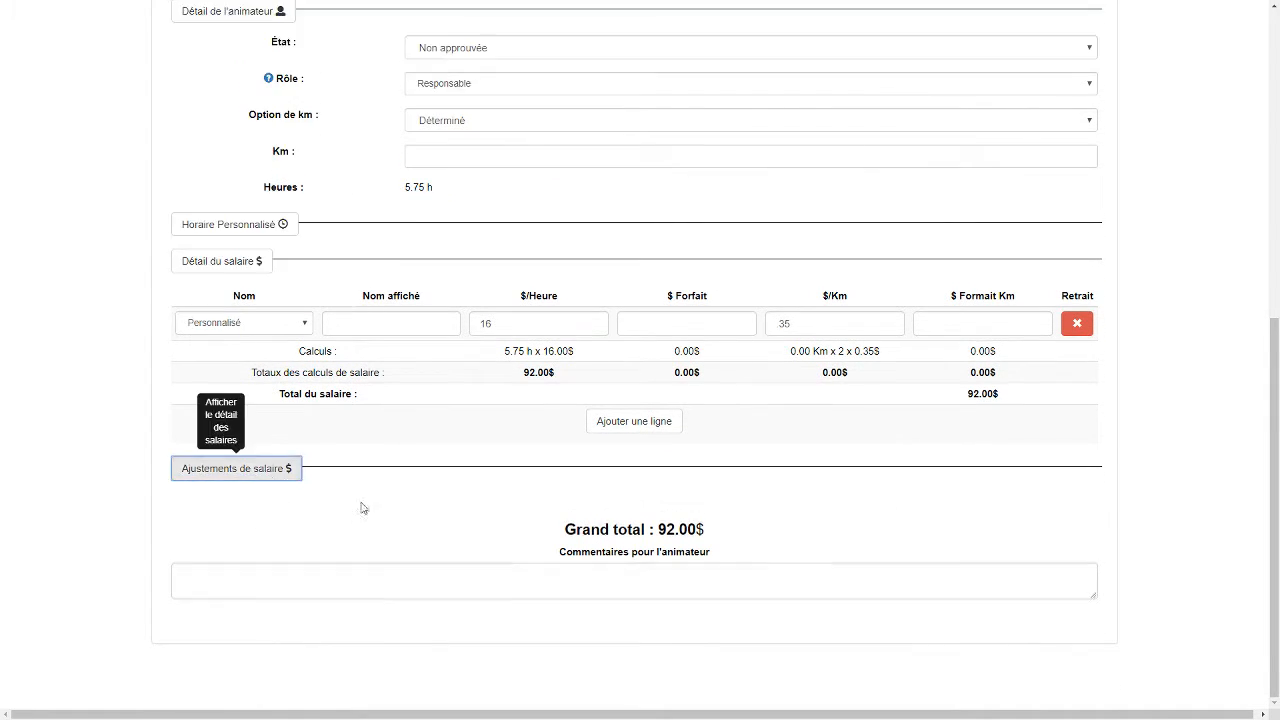
Step: Add a salary adjustment line using the preset Pick-up matériel bureau, with the $/Heures rate set to 15
left_click(608, 525)
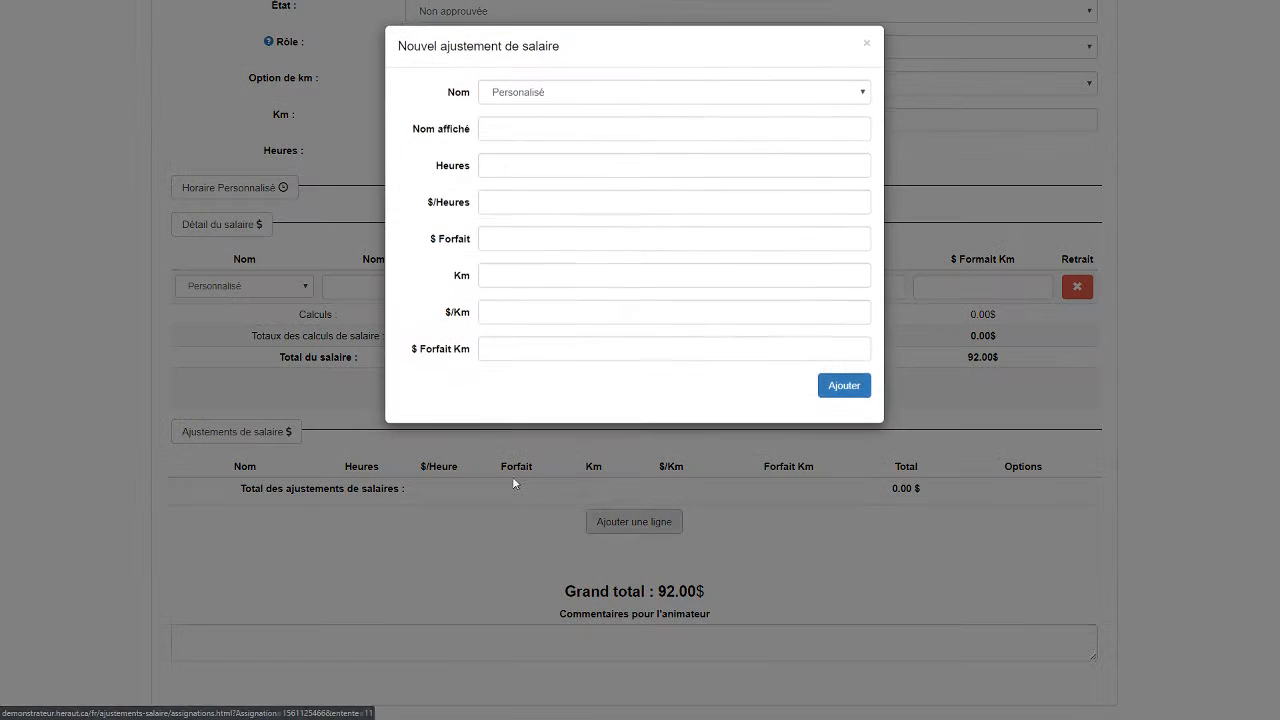
left_click(528, 100)
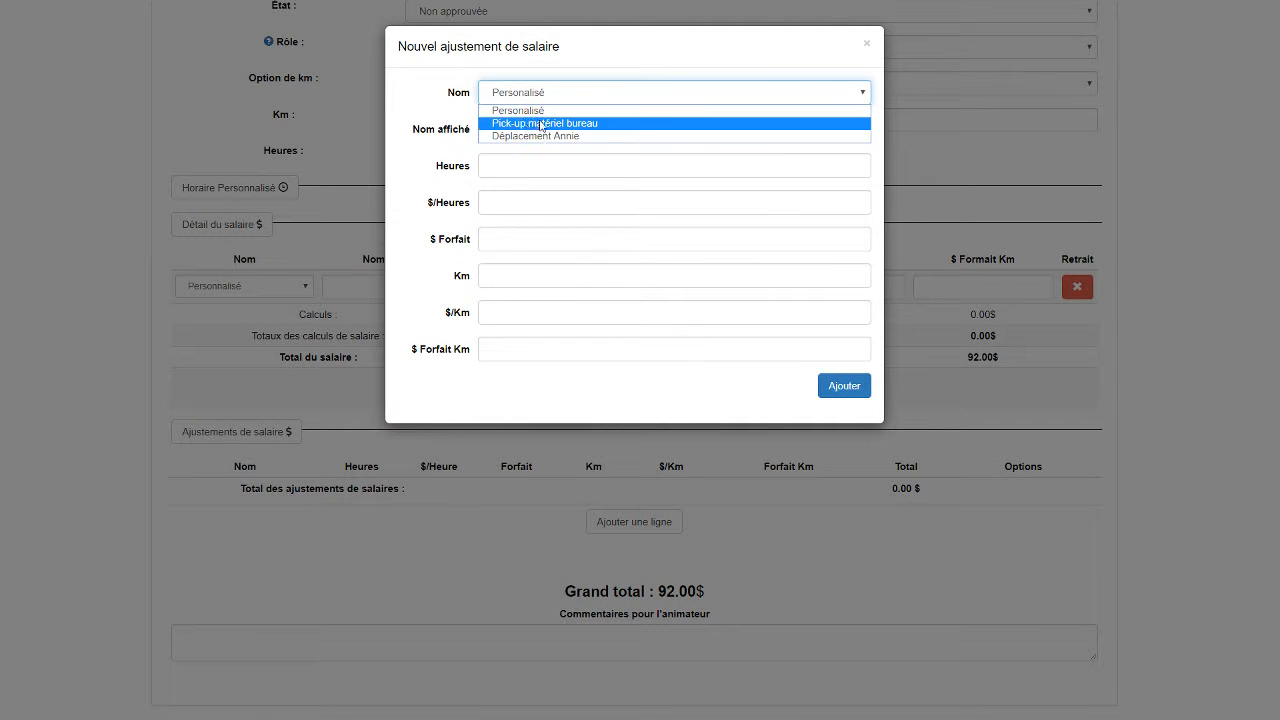
left_click(528, 123)
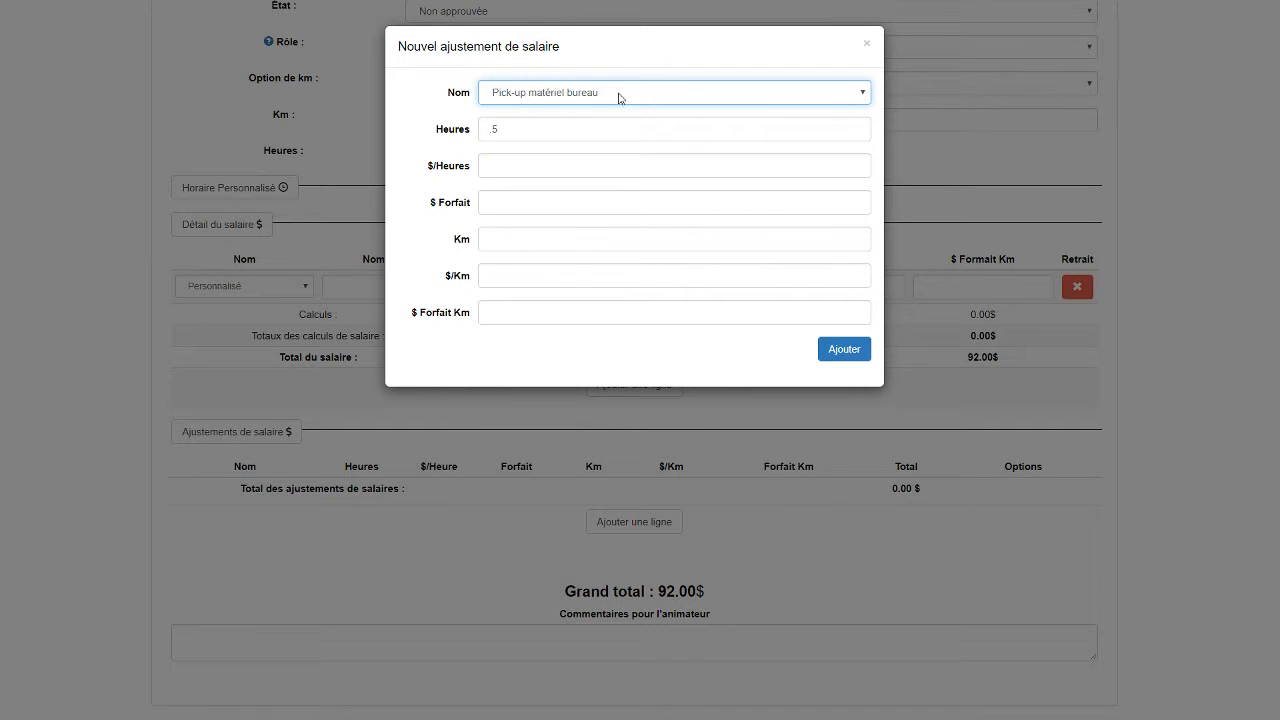
left_click(501, 164)
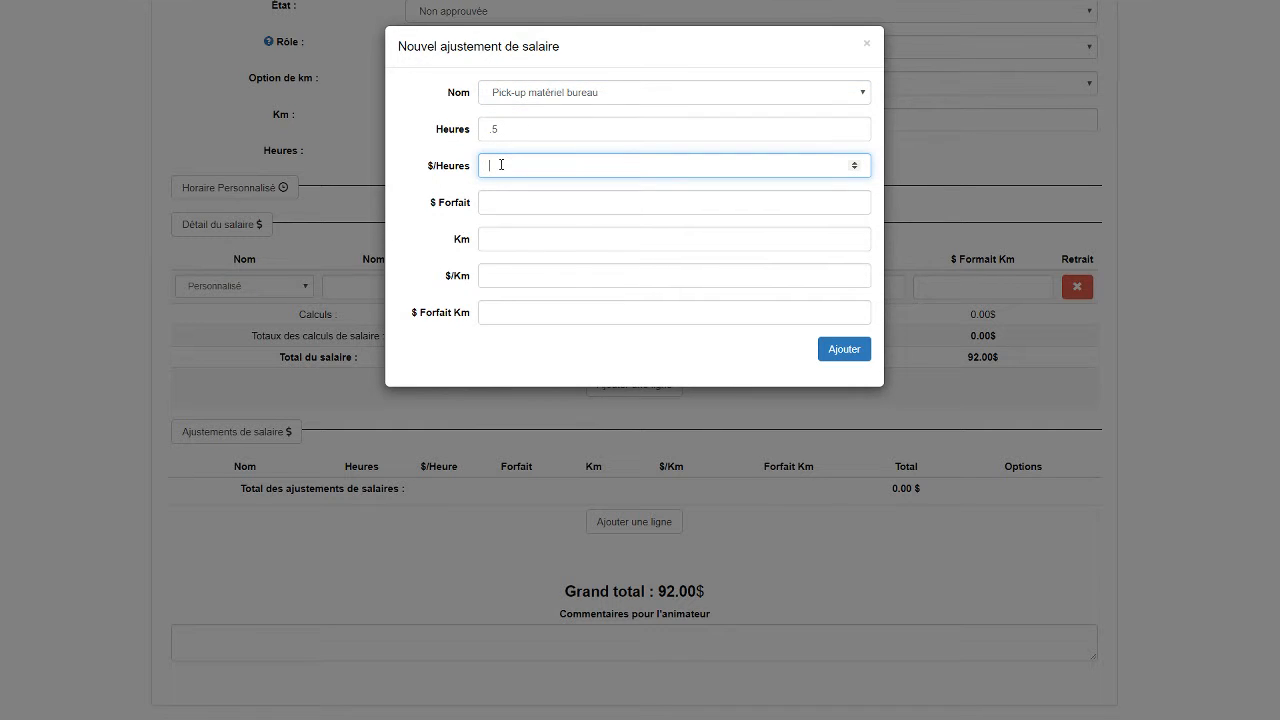
type("15")
left_click(845, 348)
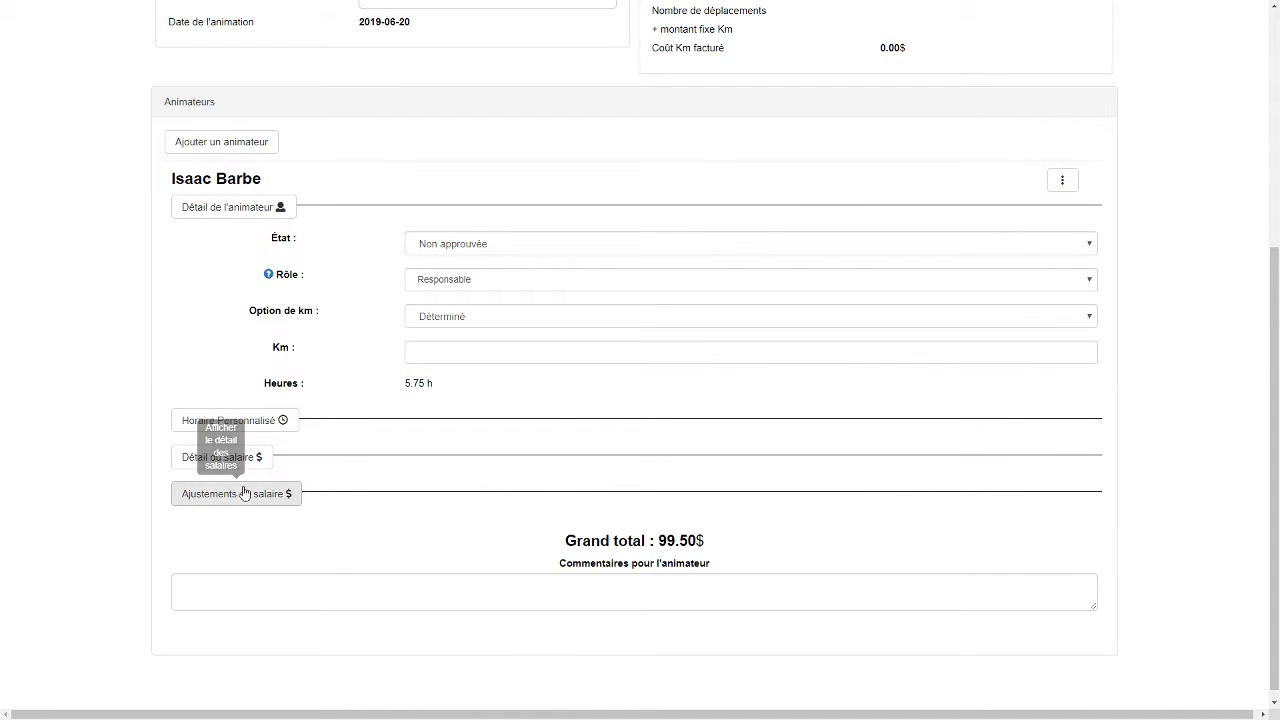
Step: Review the added adjustment alongside the animator's salary detail, and collapse both sections
left_click(237, 494)
scroll(330, 460, "down", 1)
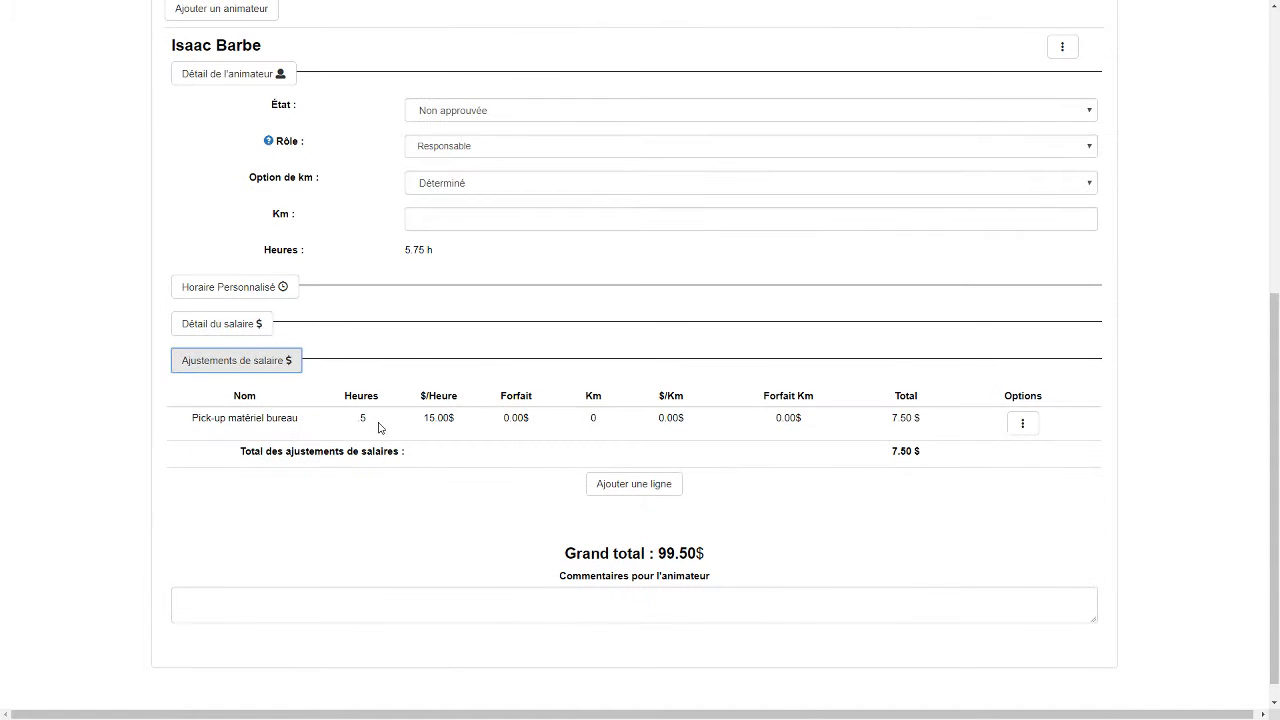
left_click(235, 323)
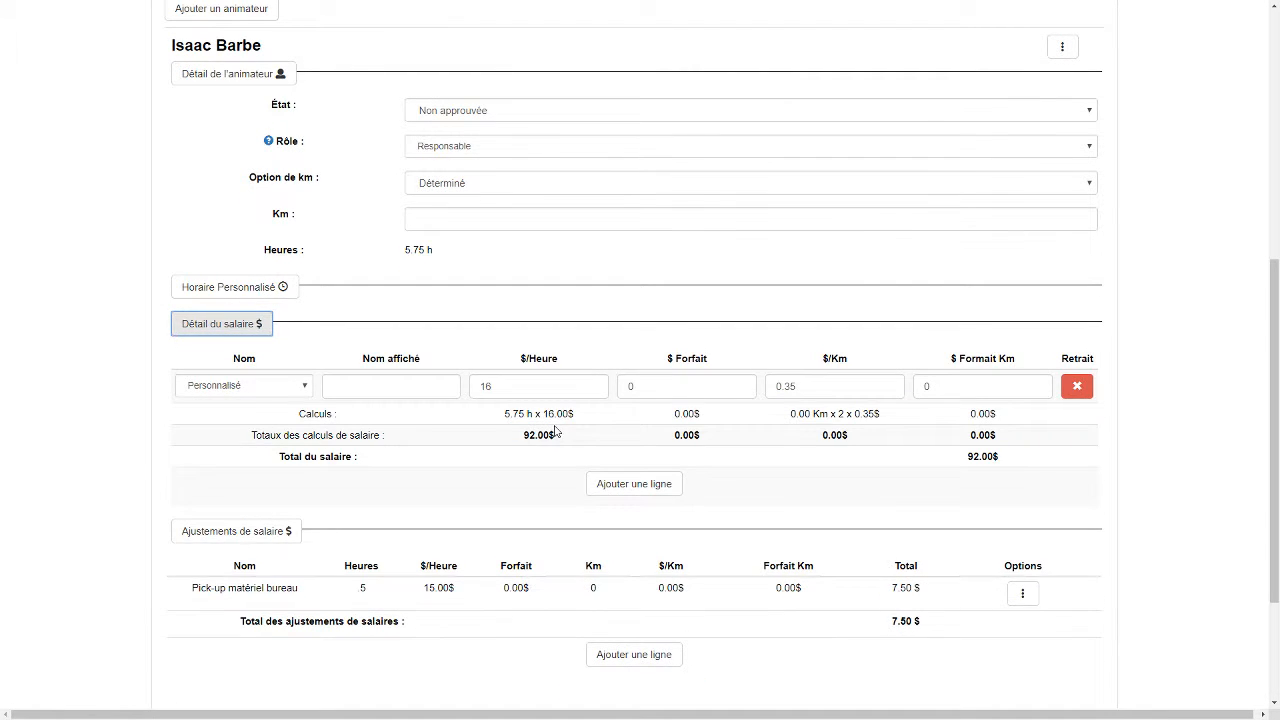
left_click(228, 325)
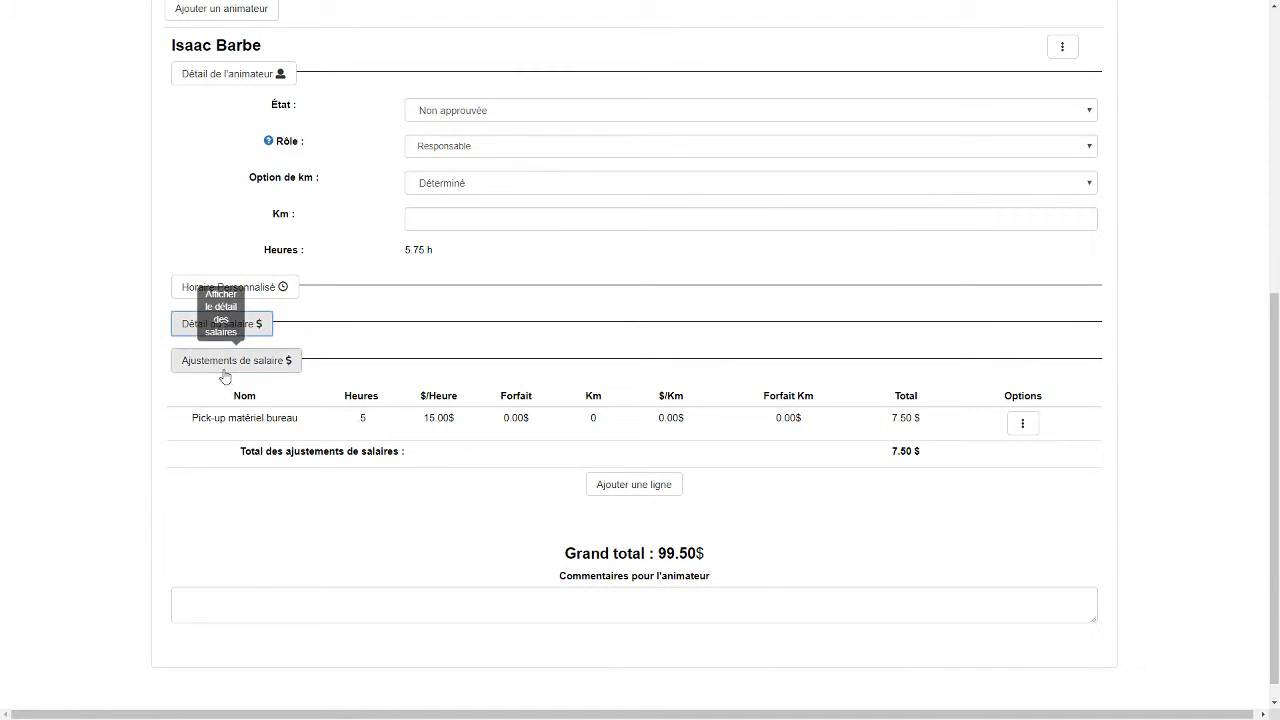
left_click(234, 361)
scroll(338, 505, "up", 1)
left_click(218, 357)
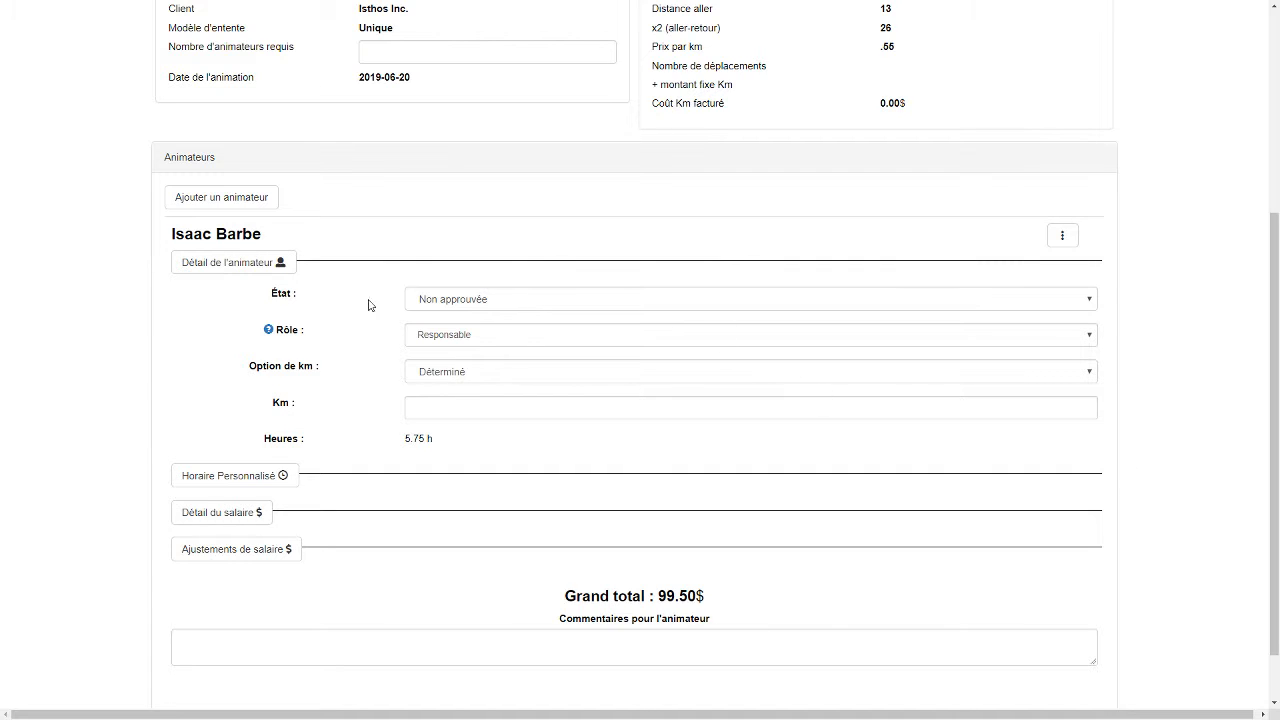
Step: Leave the agreement's animators page and open the calendar of agreements
scroll(205, 370, "up", 3)
scroll(203, 376, "up", 2)
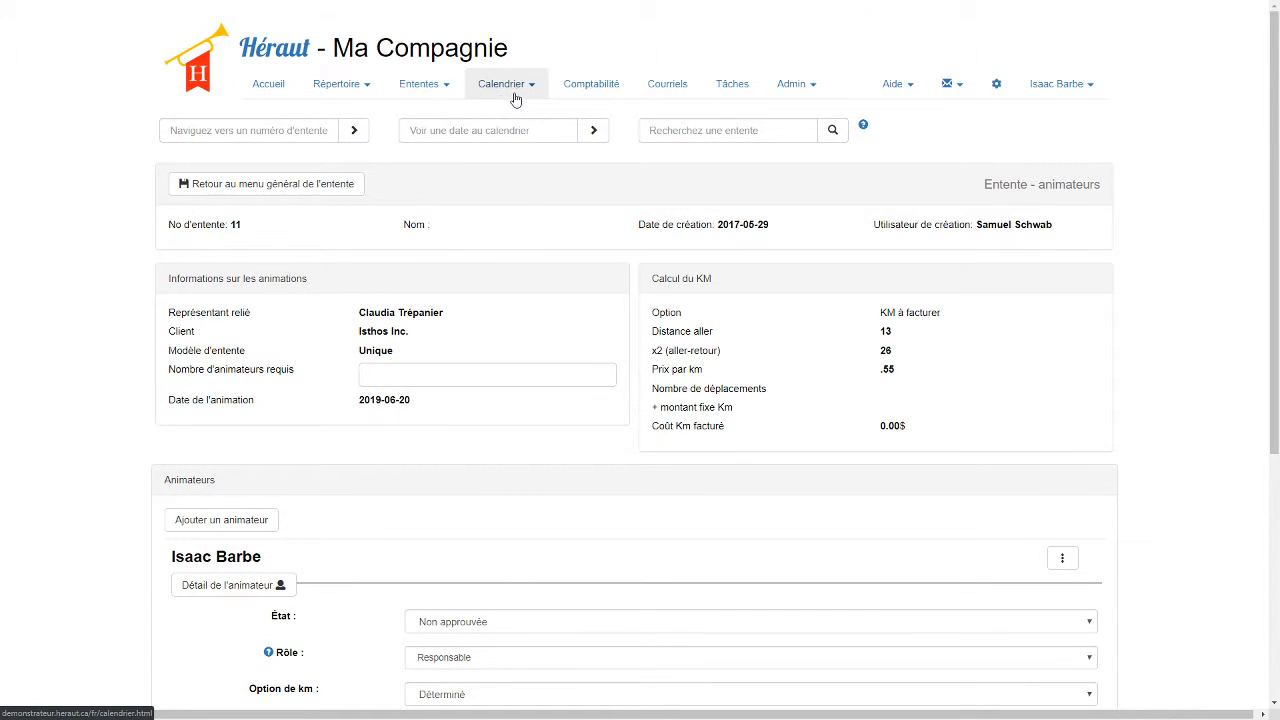
scroll(352, 363, "down", 3)
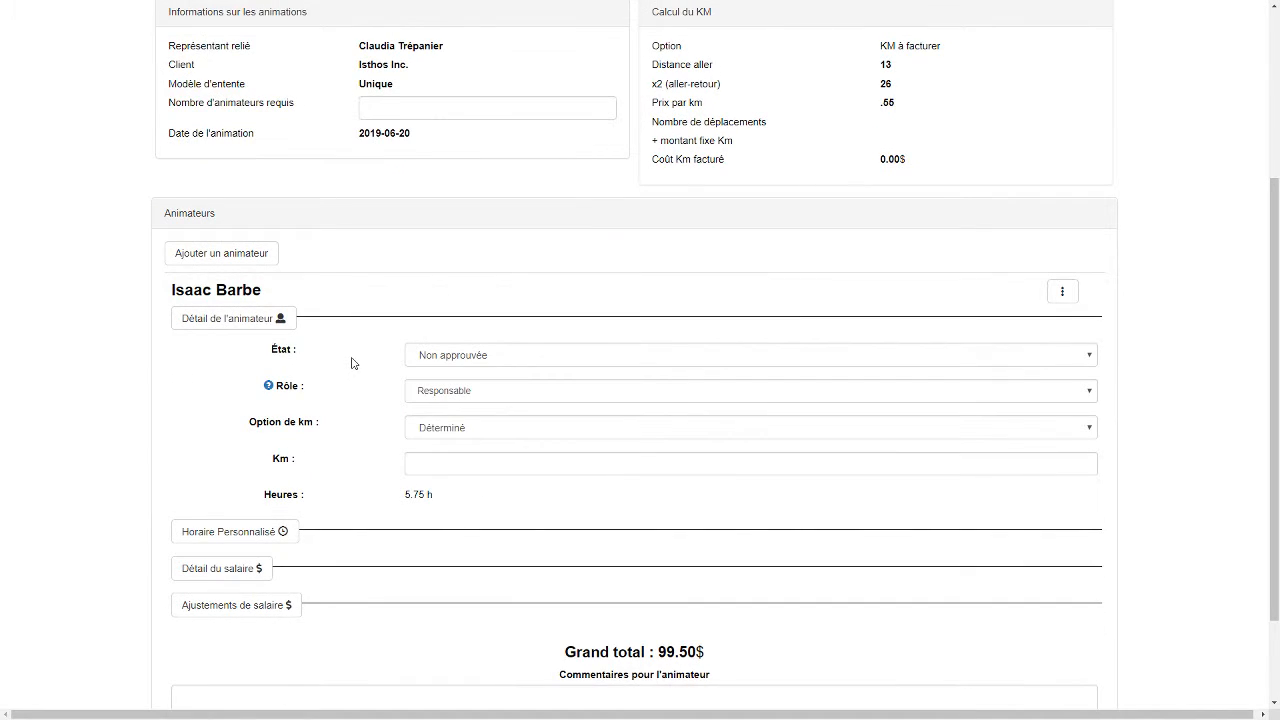
scroll(351, 405, "down", 1)
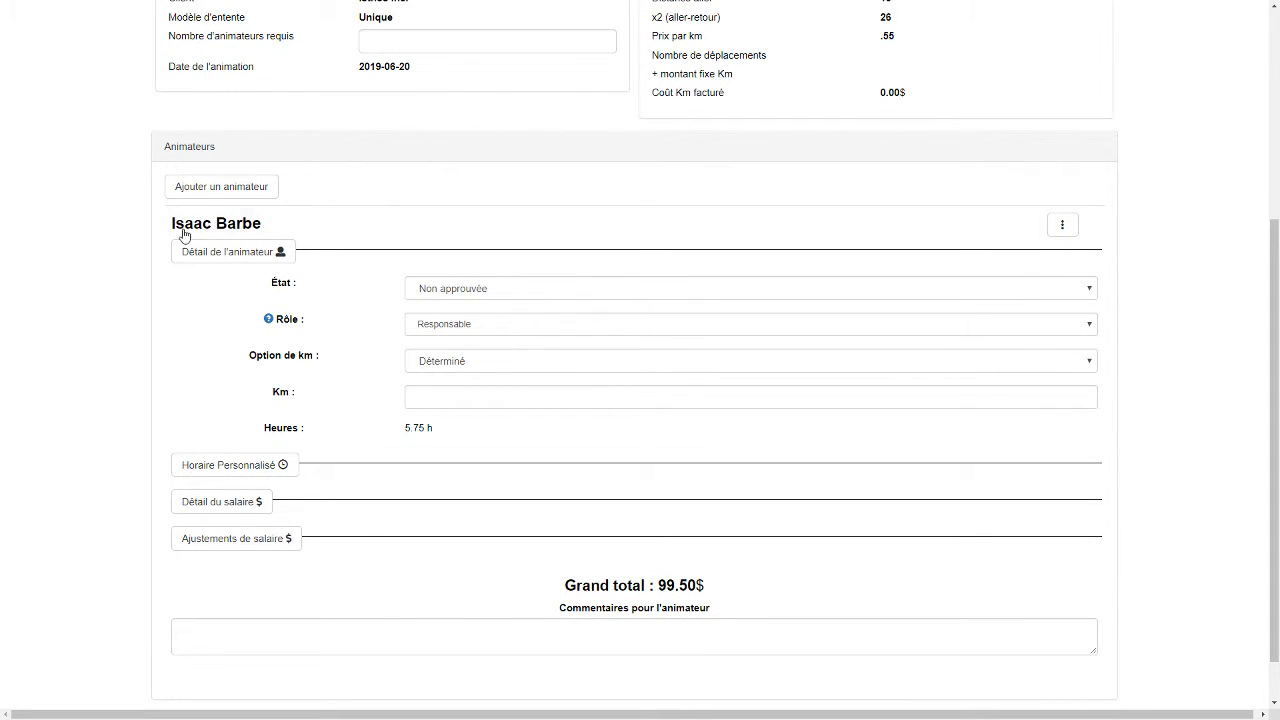
scroll(367, 606, "up", 1)
scroll(367, 606, "up", 4)
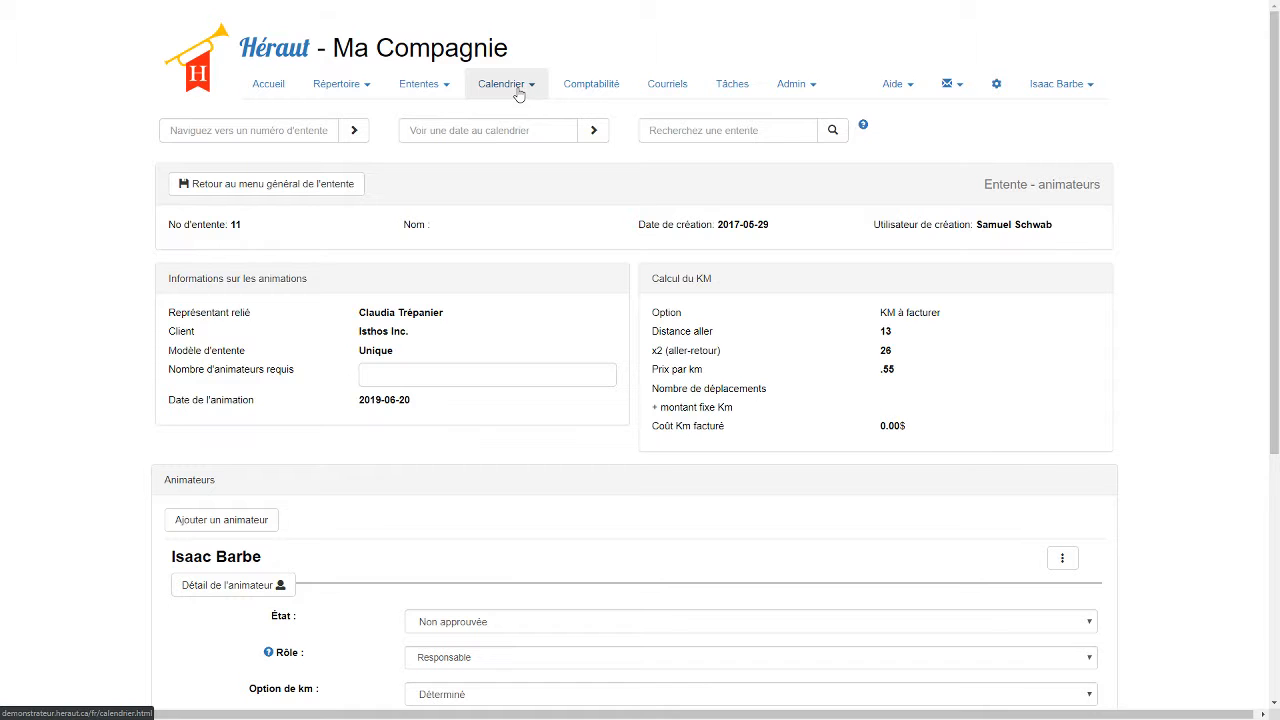
left_click(524, 87)
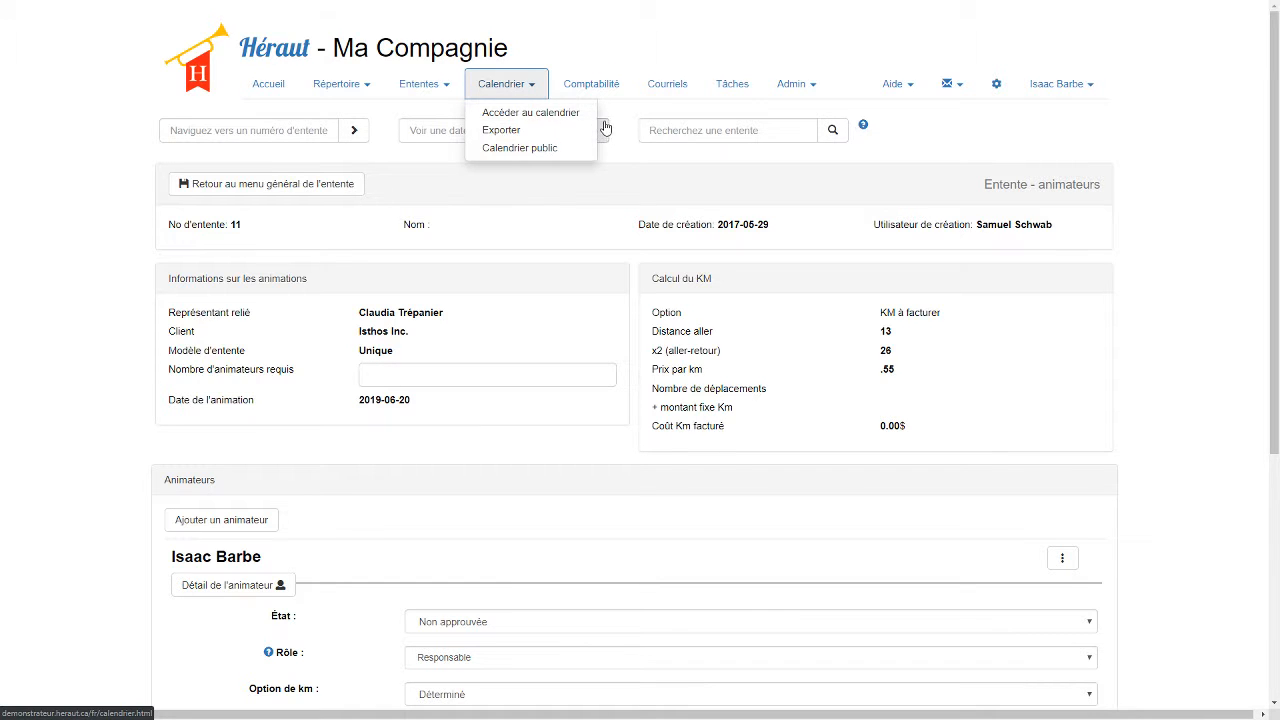
left_click(530, 114)
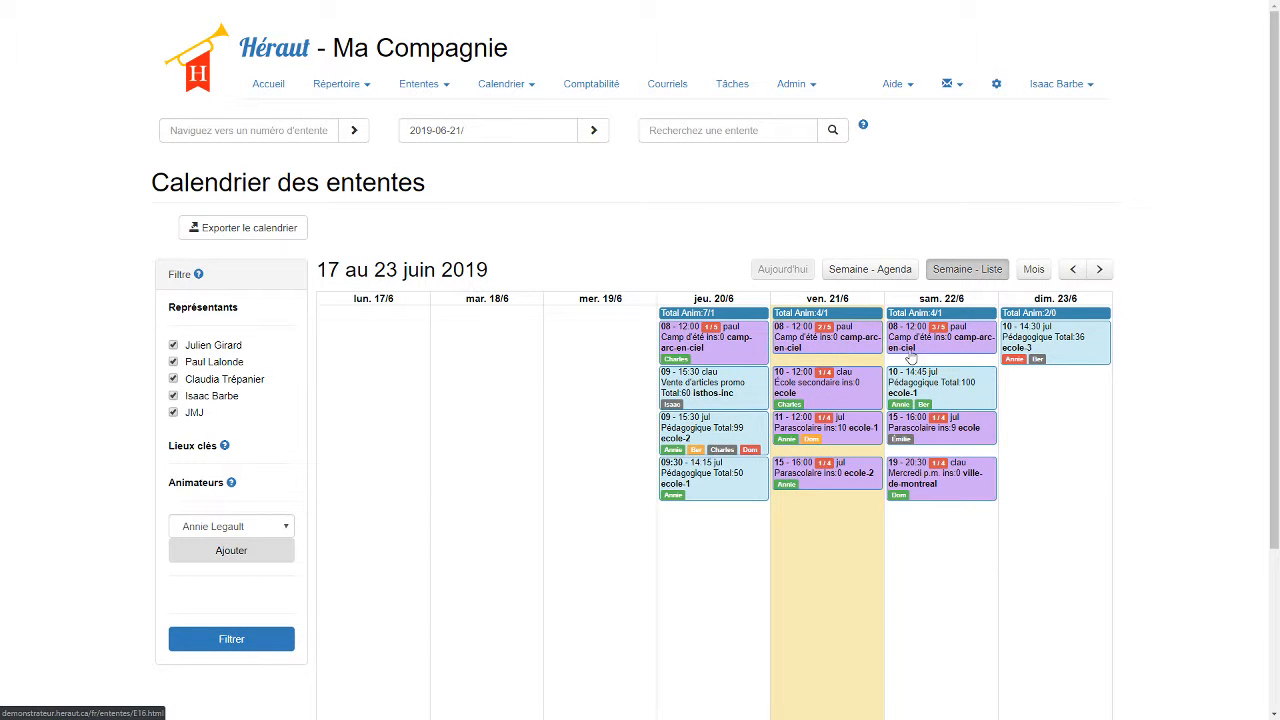
Step: Open the 08 - 12:00 Camp d'été agreement for camp-arc-en-ciel on Friday 21/6, and open its animators for editing
left_click(849, 345)
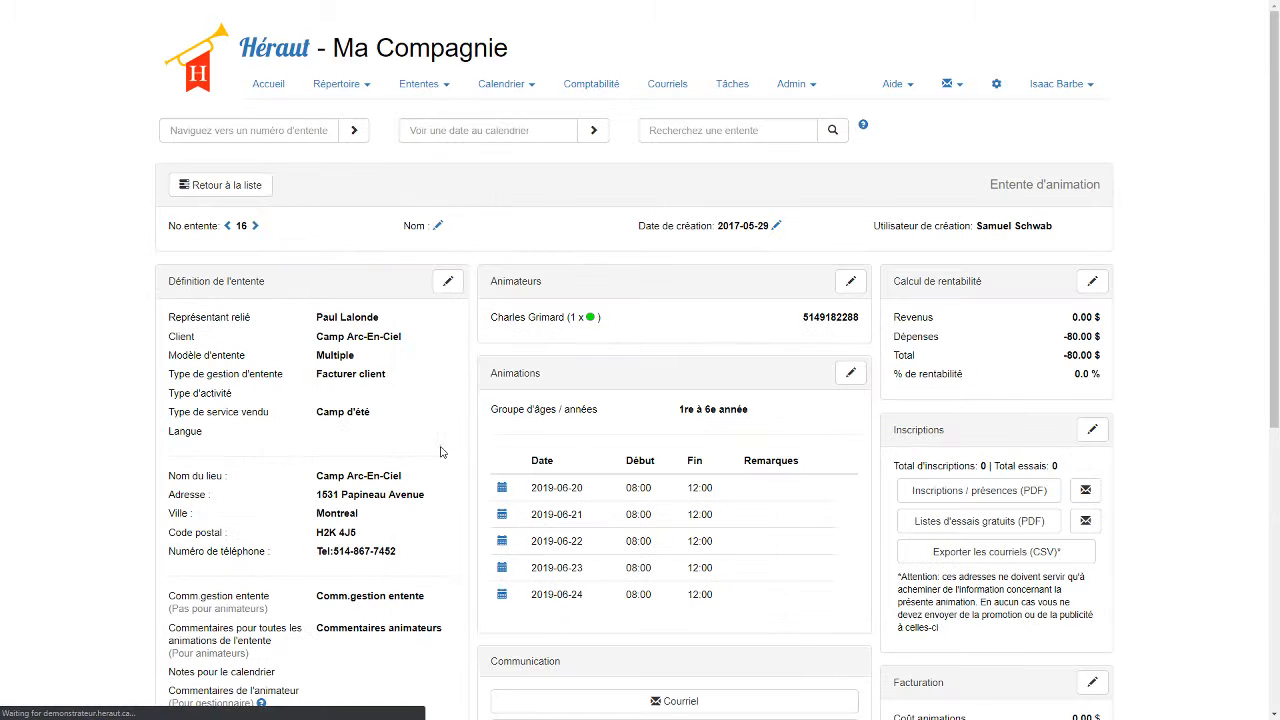
left_click(850, 281)
scroll(320, 470, "down", 1)
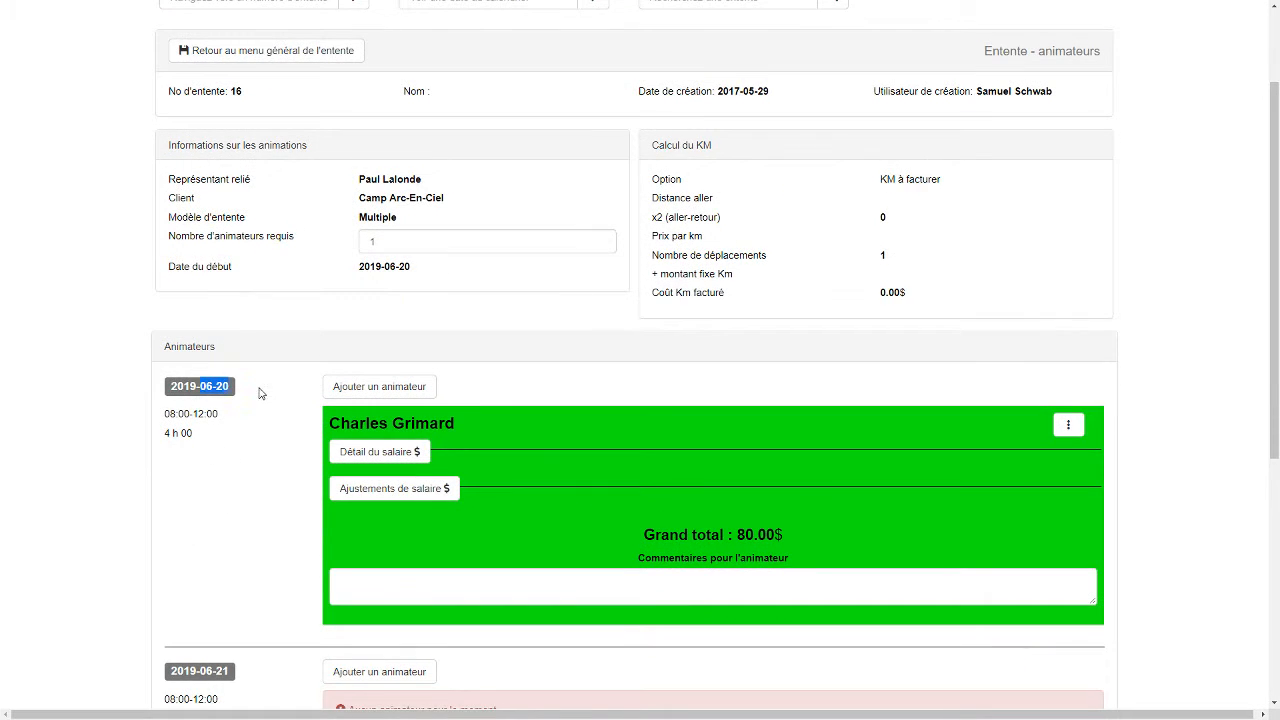
Step: Assign the last animator offered in the selection list to the 2019-06-21 session
scroll(250, 405, "down", 4)
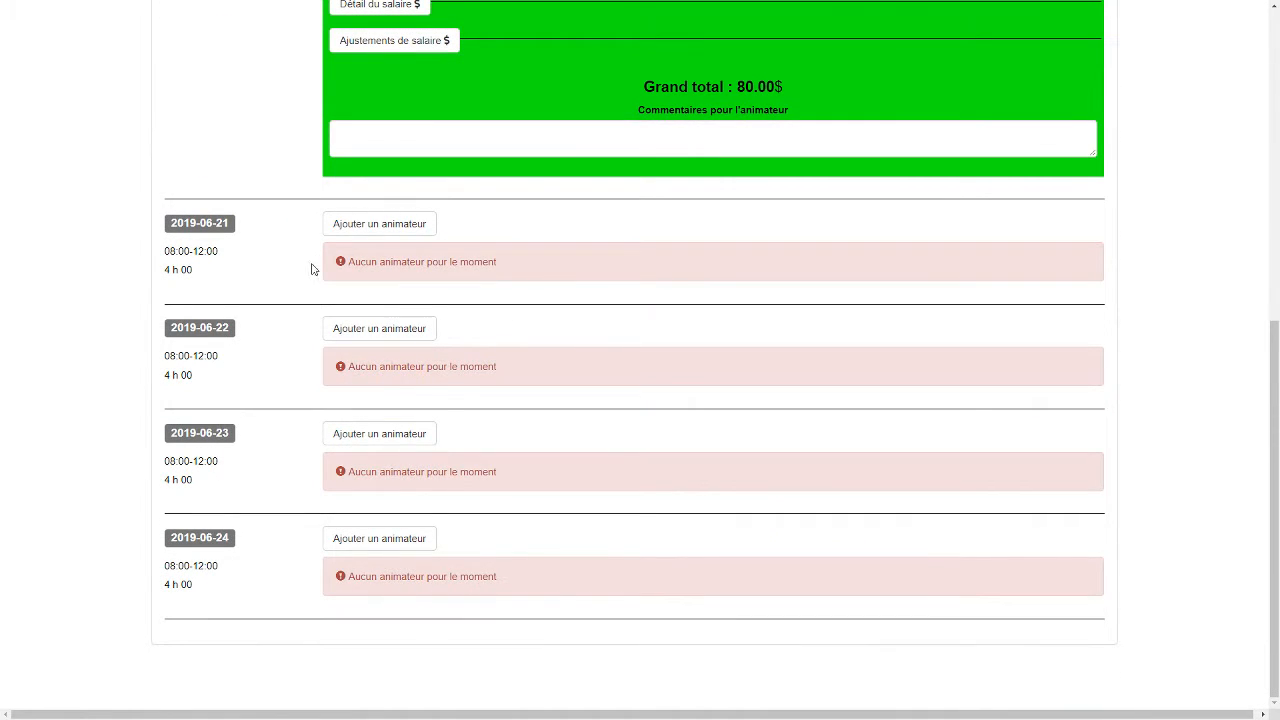
left_click(370, 222)
left_click(465, 165)
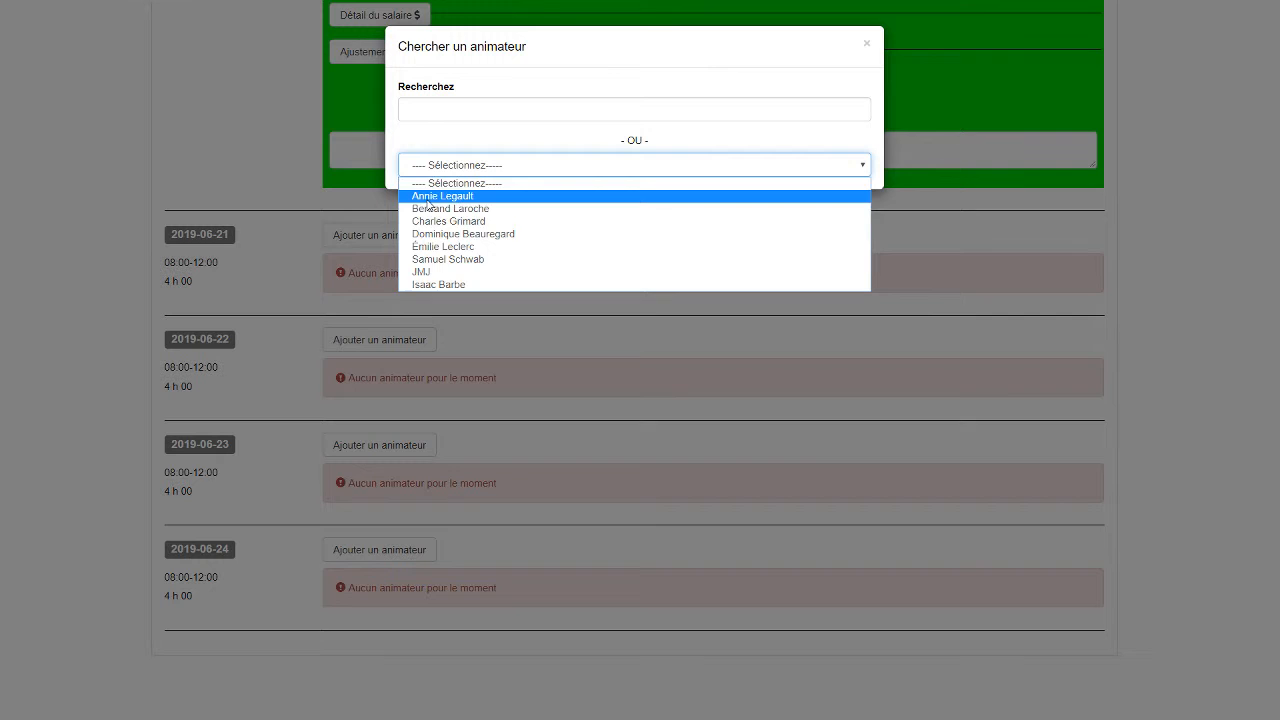
left_click(440, 284)
scroll(257, 414, "down", 1)
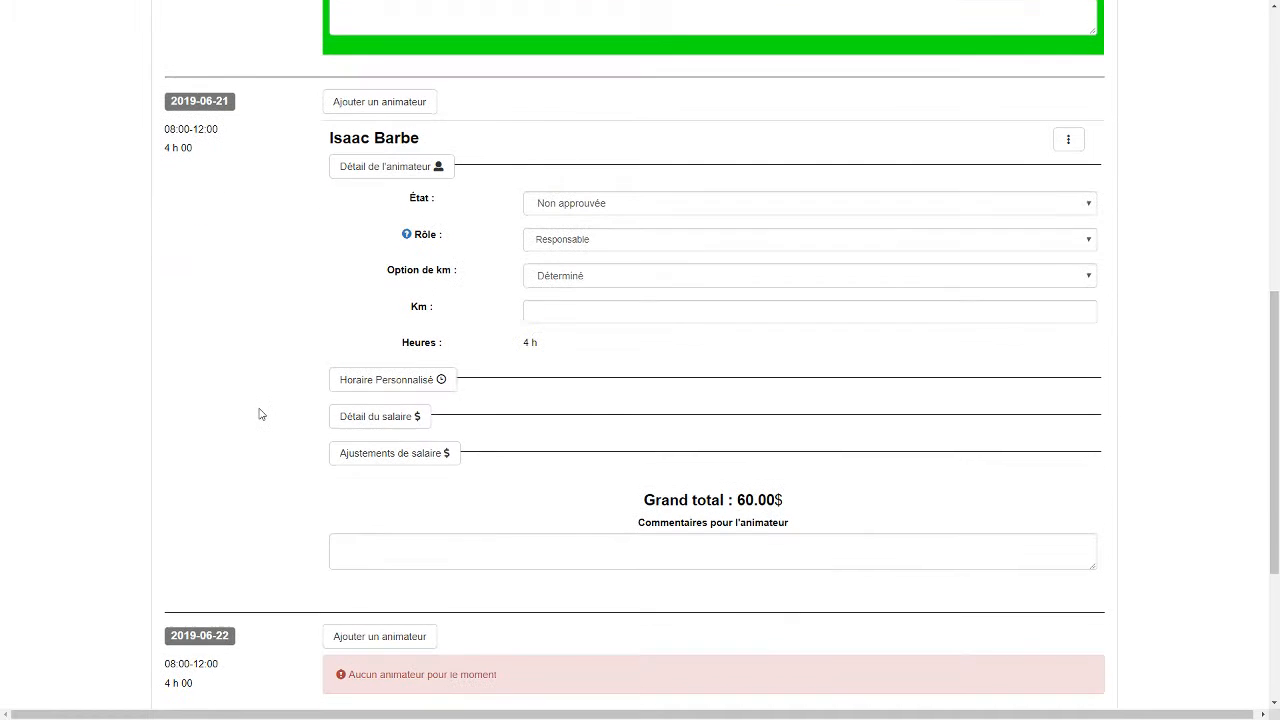
Step: Check the new animator's Heures, salary adjustments, salary detail and Grand total for 2019-06-21, collapsing the sections including the animator's details
left_click_drag(546, 363, 551, 349)
left_click(404, 463)
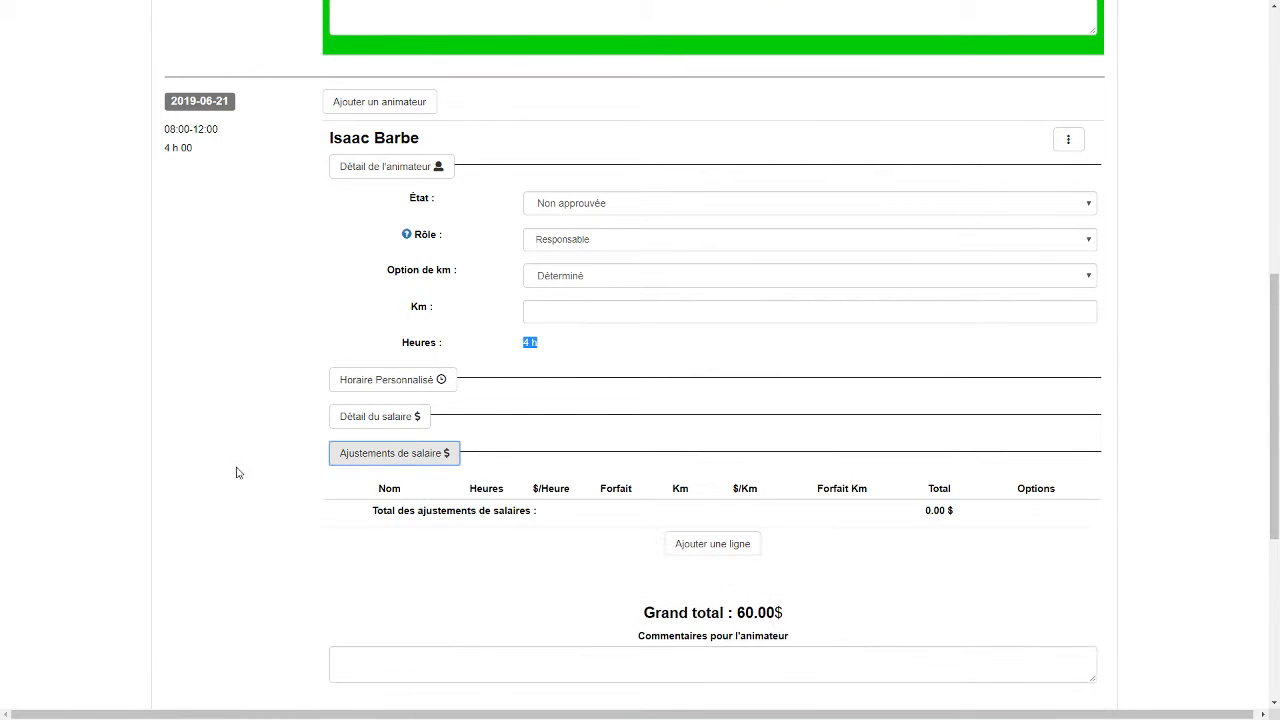
left_click(363, 452)
left_click(343, 419)
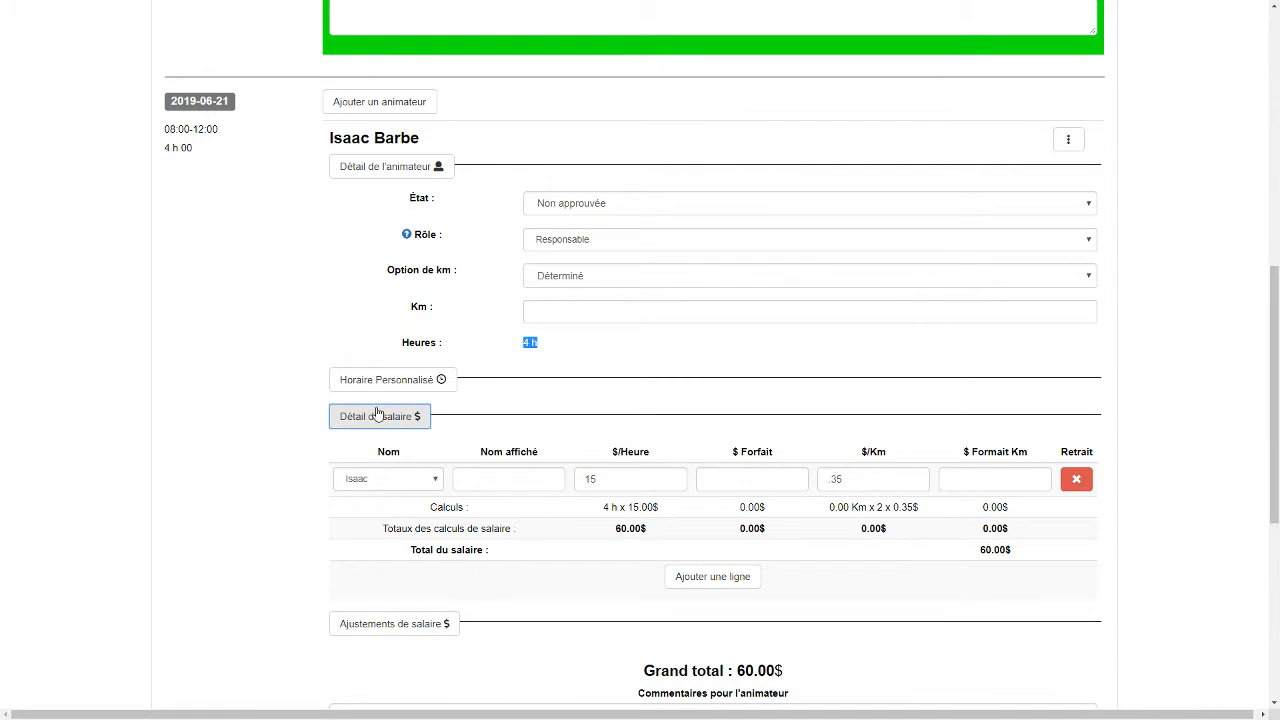
left_click(372, 416)
scroll(294, 332, "up", 1)
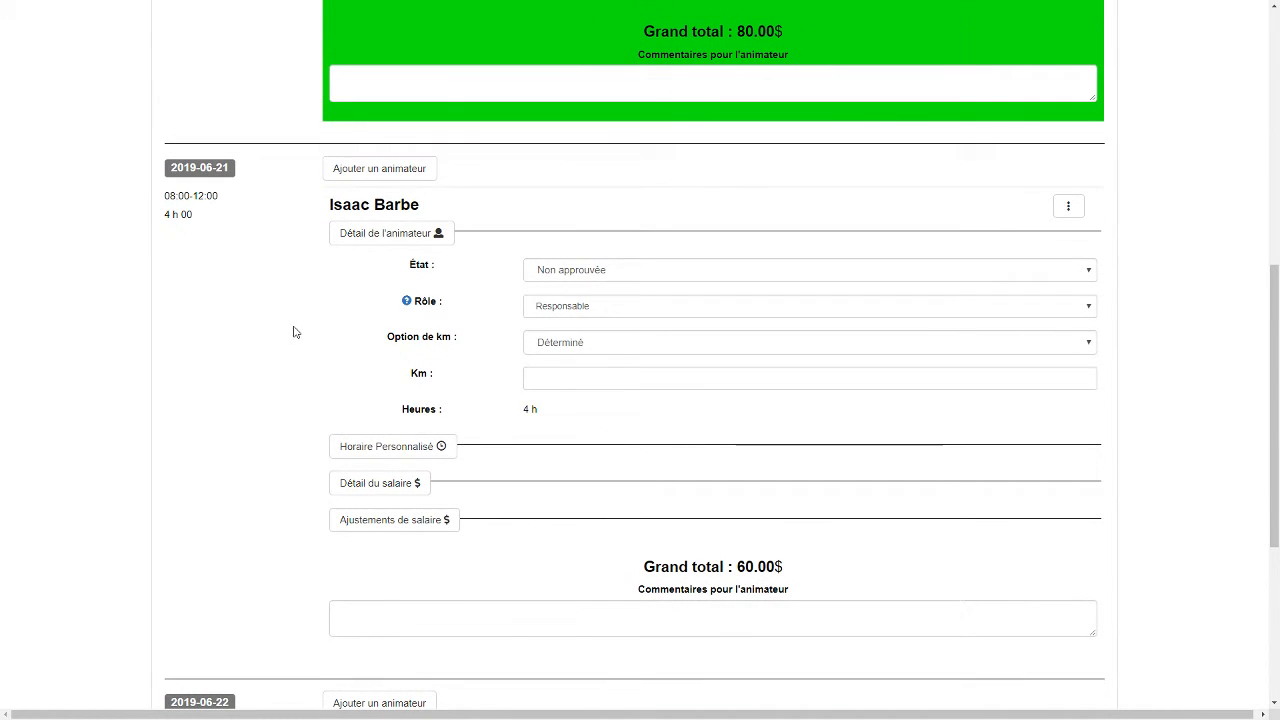
left_click(373, 233)
left_click_drag(697, 390, 829, 386)
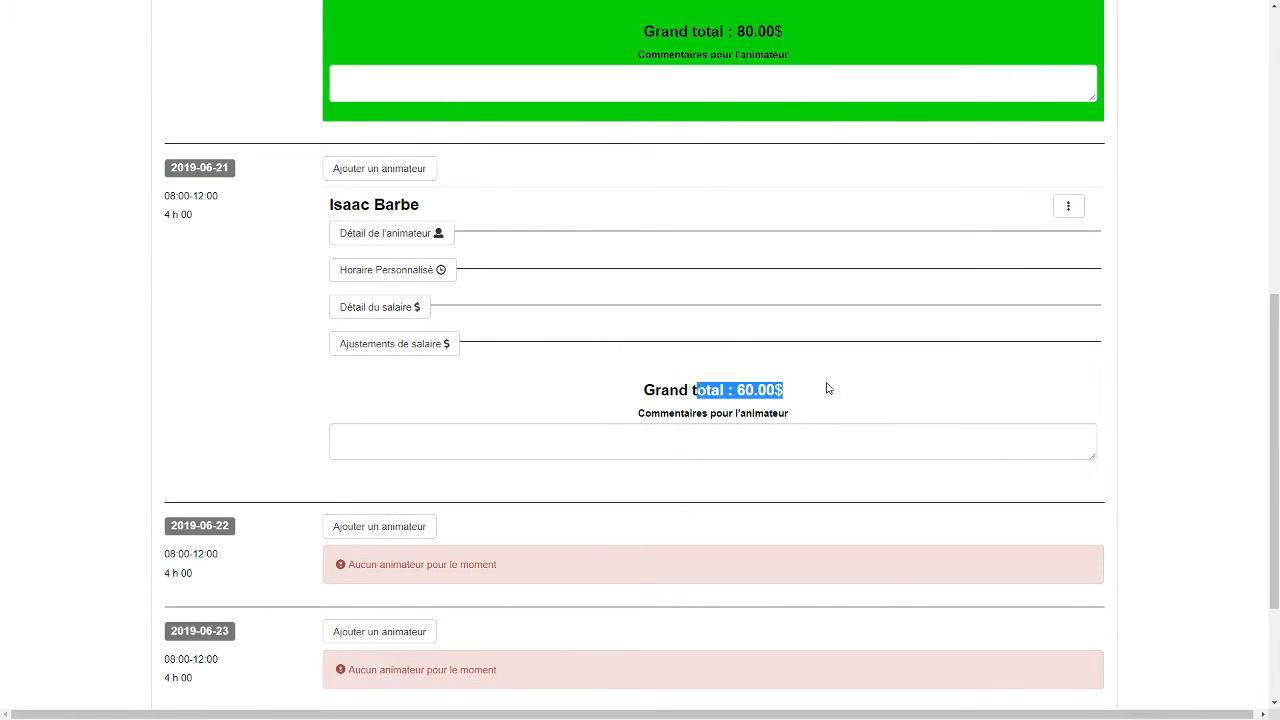
Step: Add the animator assigned on 2019-06-21 to all subsequent animations of the agreement
scroll(347, 246, "down", 2)
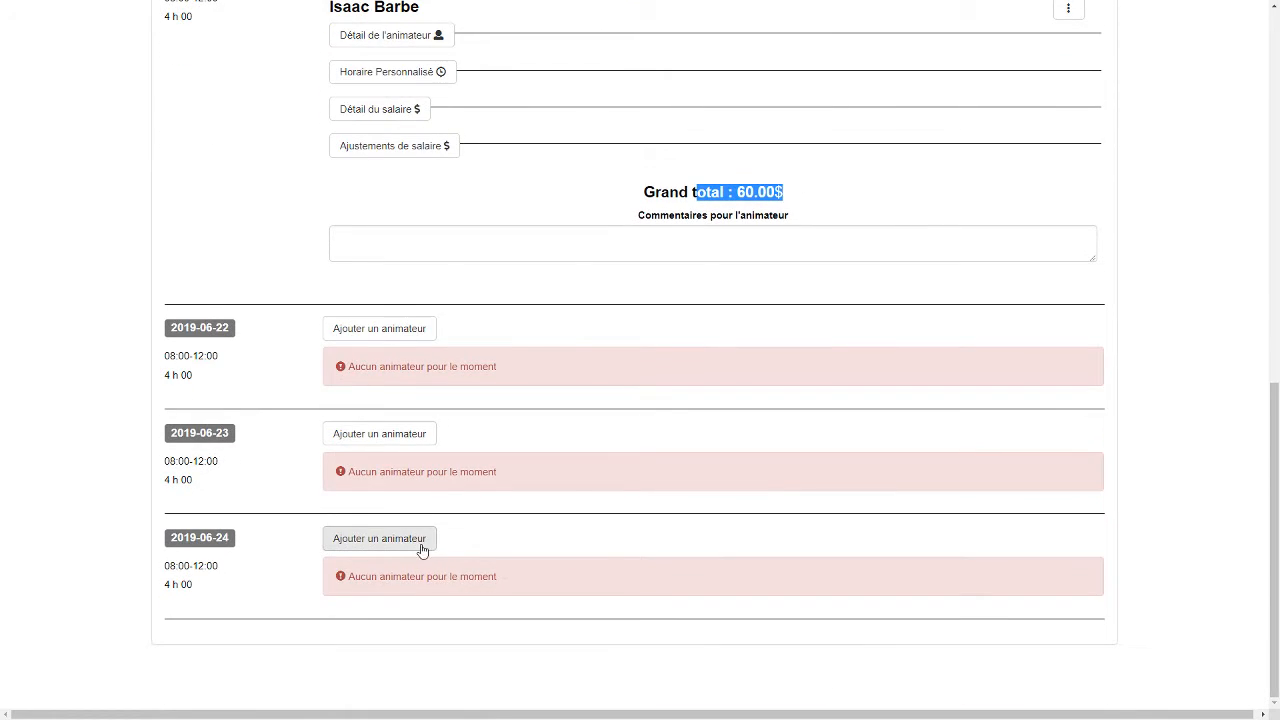
scroll(423, 537, "up", 2)
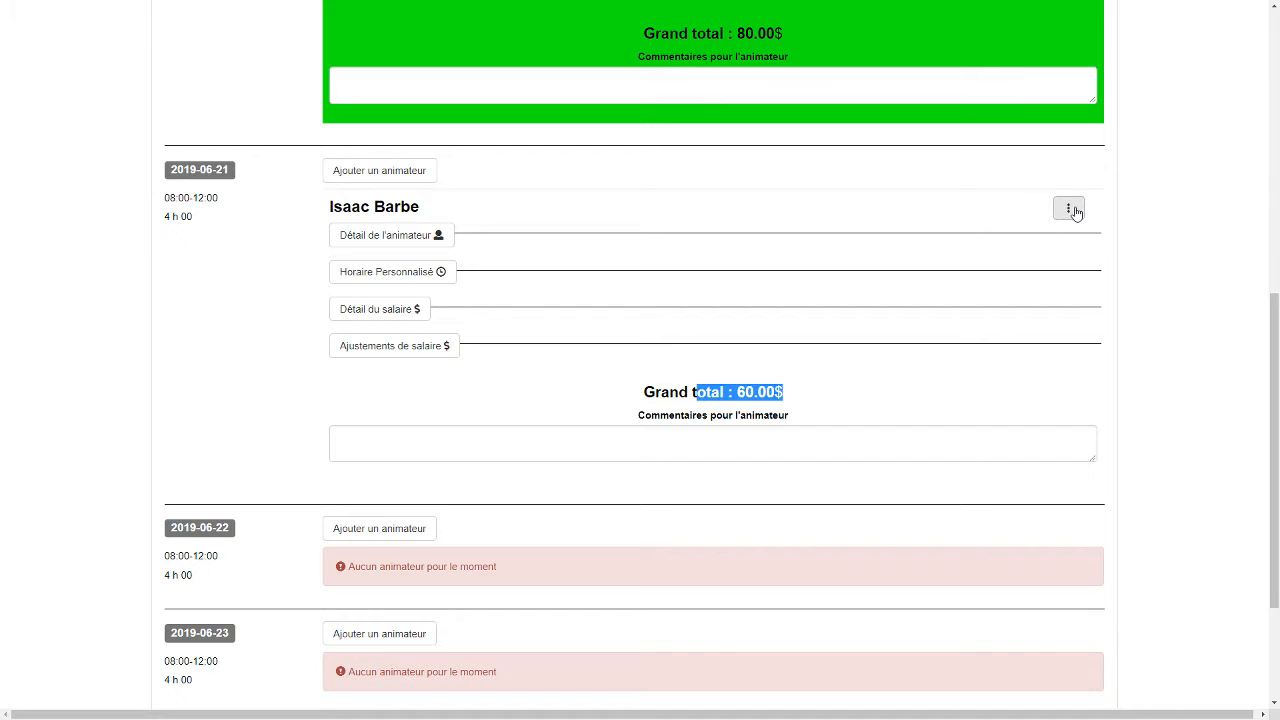
left_click(1070, 209)
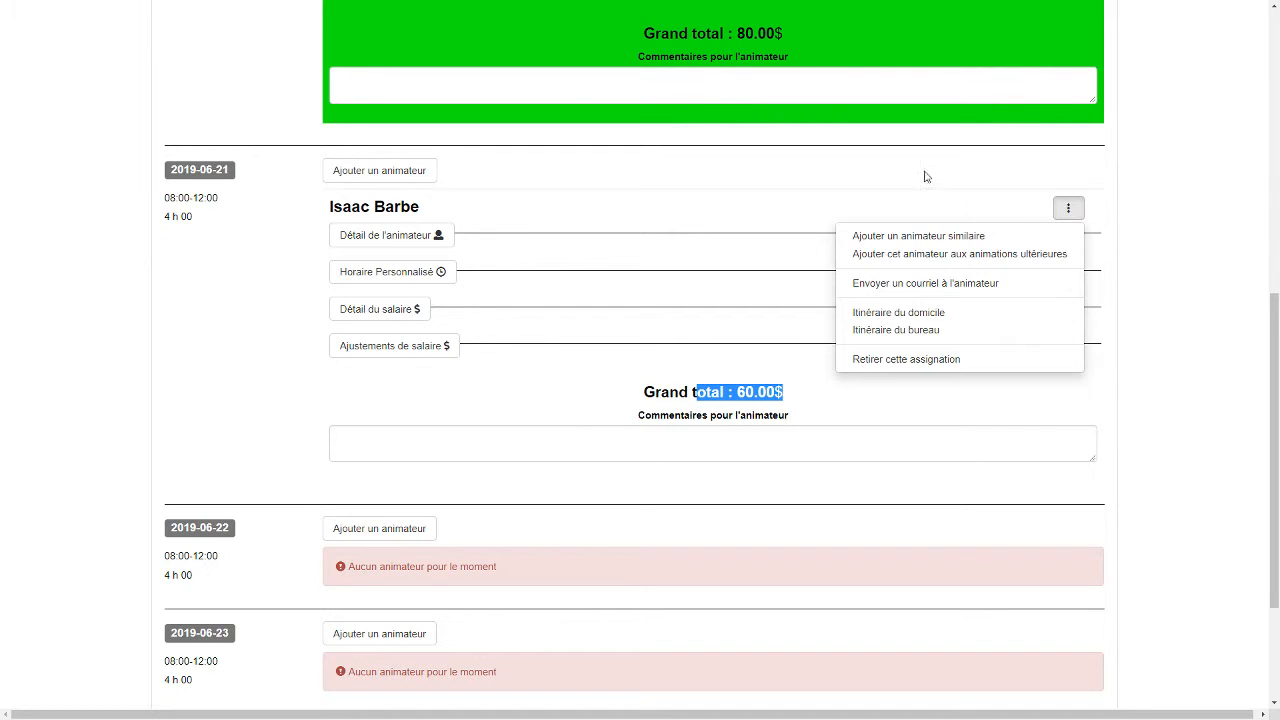
left_click(889, 256)
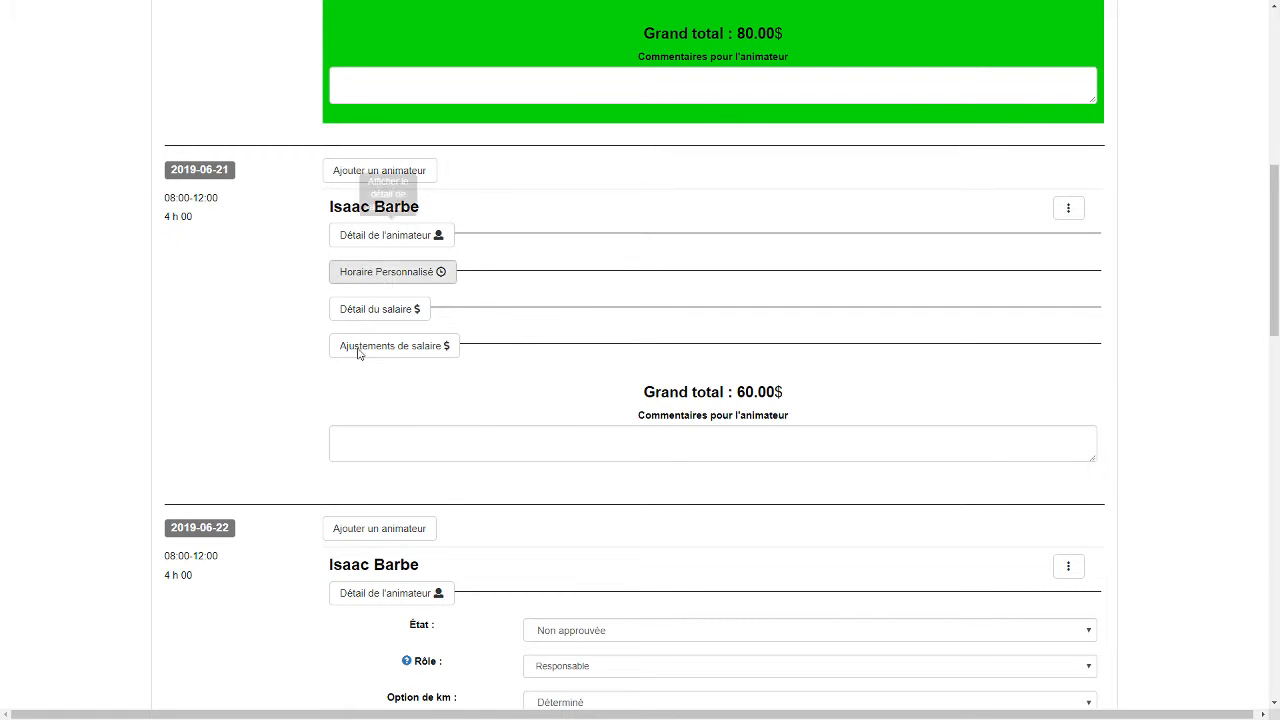
Step: Examine the animator's assignments for 2019-06-22, 2019-06-23 and 2019-06-24, and return to the agreement's general information
scroll(277, 415, "down", 3)
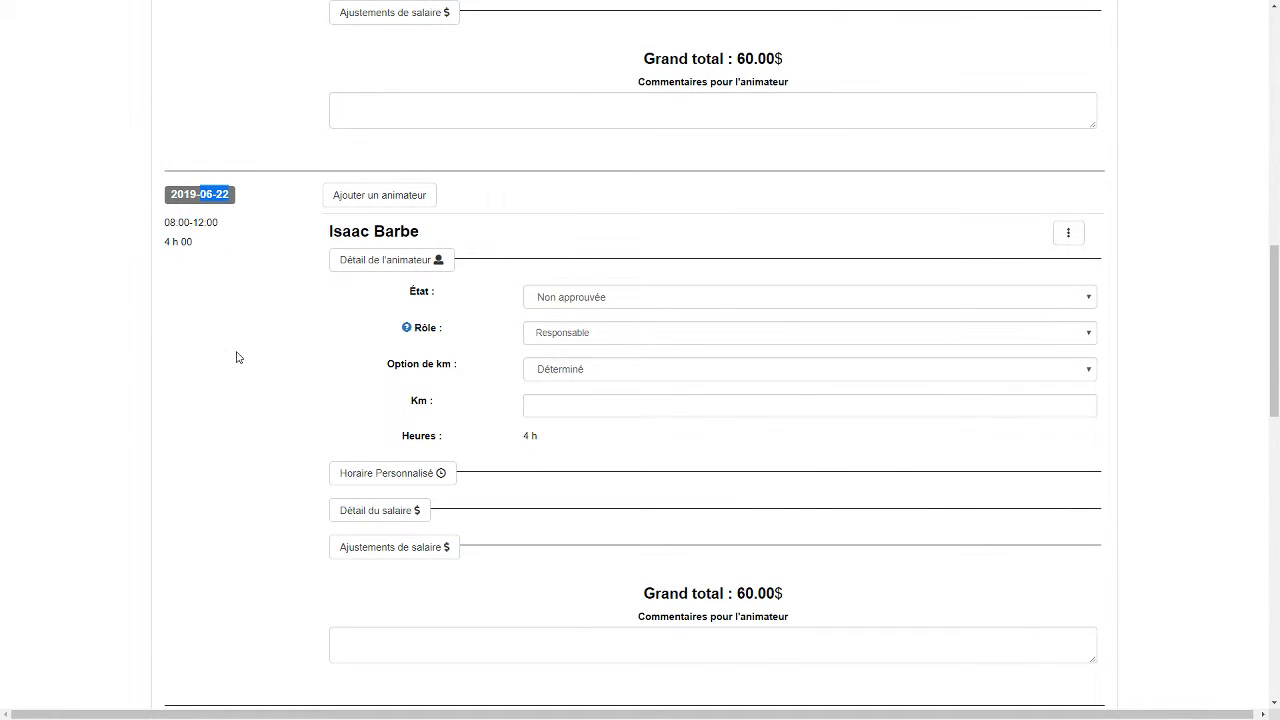
scroll(237, 400, "down", 3)
scroll(210, 480, "down", 3)
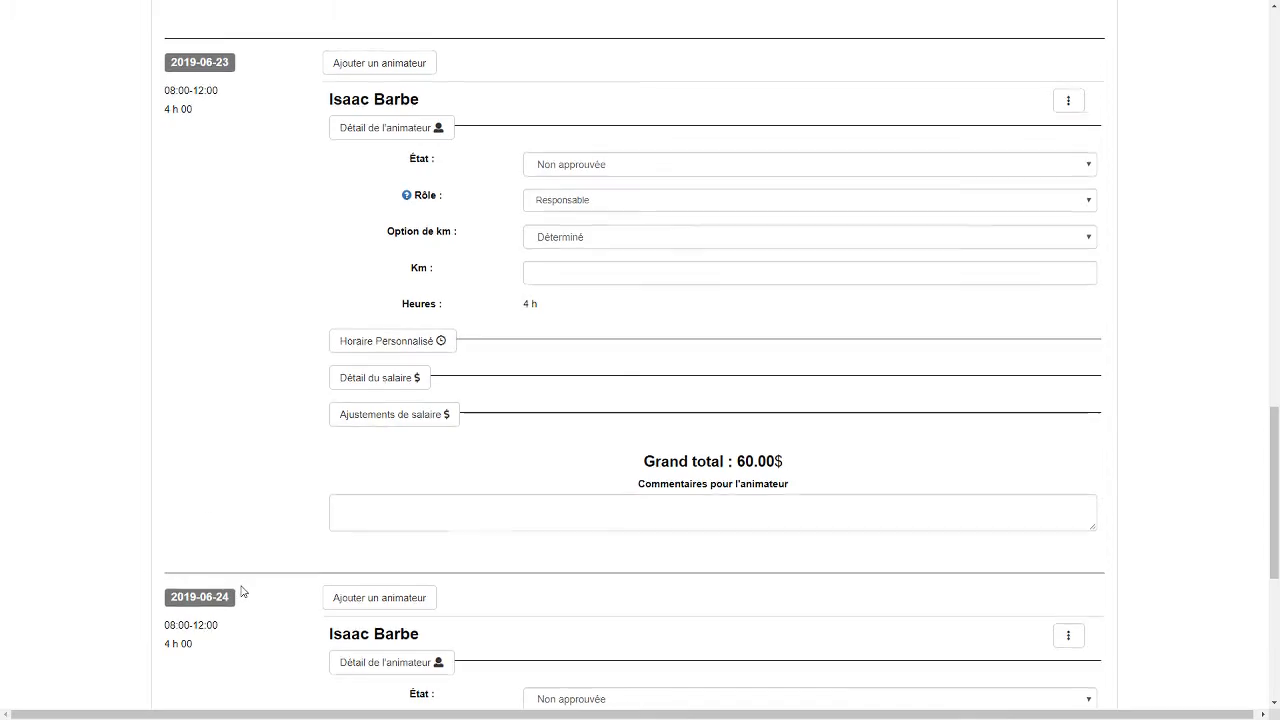
scroll(243, 590, "down", 5)
scroll(247, 585, "up", 8)
scroll(250, 580, "up", 11)
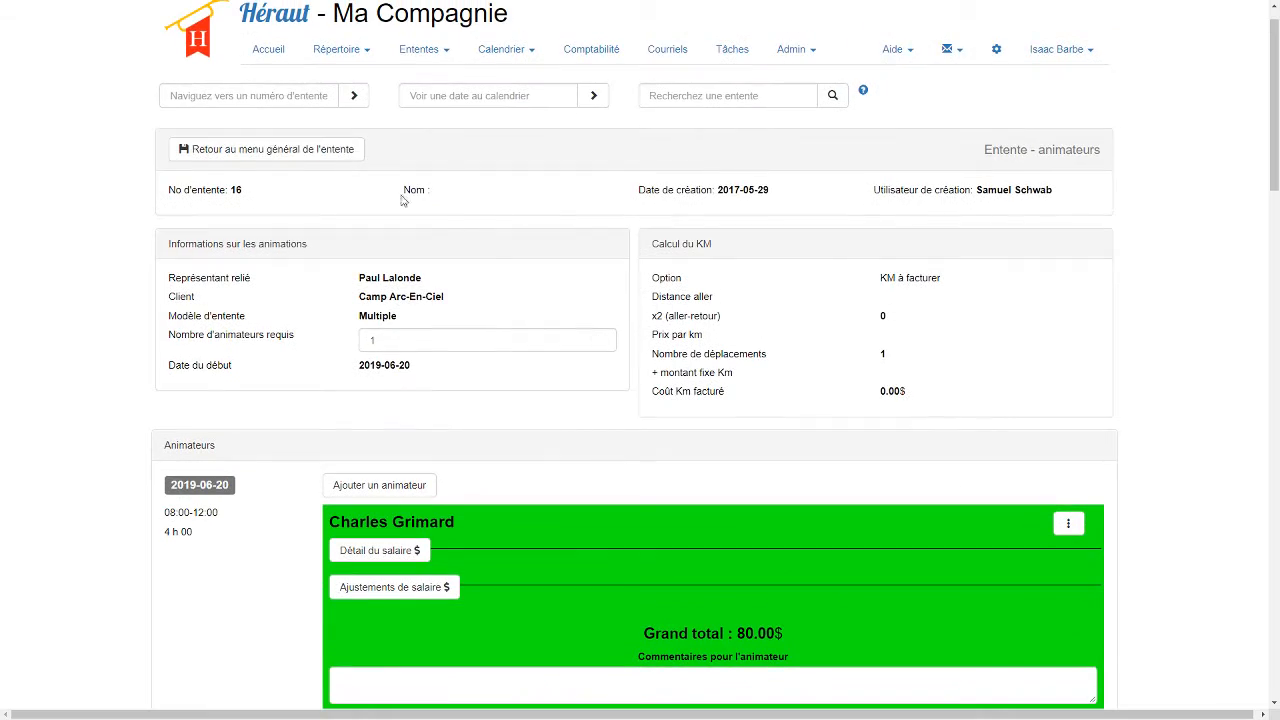
Step: Return to the agreement's general information and review the animators assigned to it with their assignment counts and statuses
left_click(337, 149)
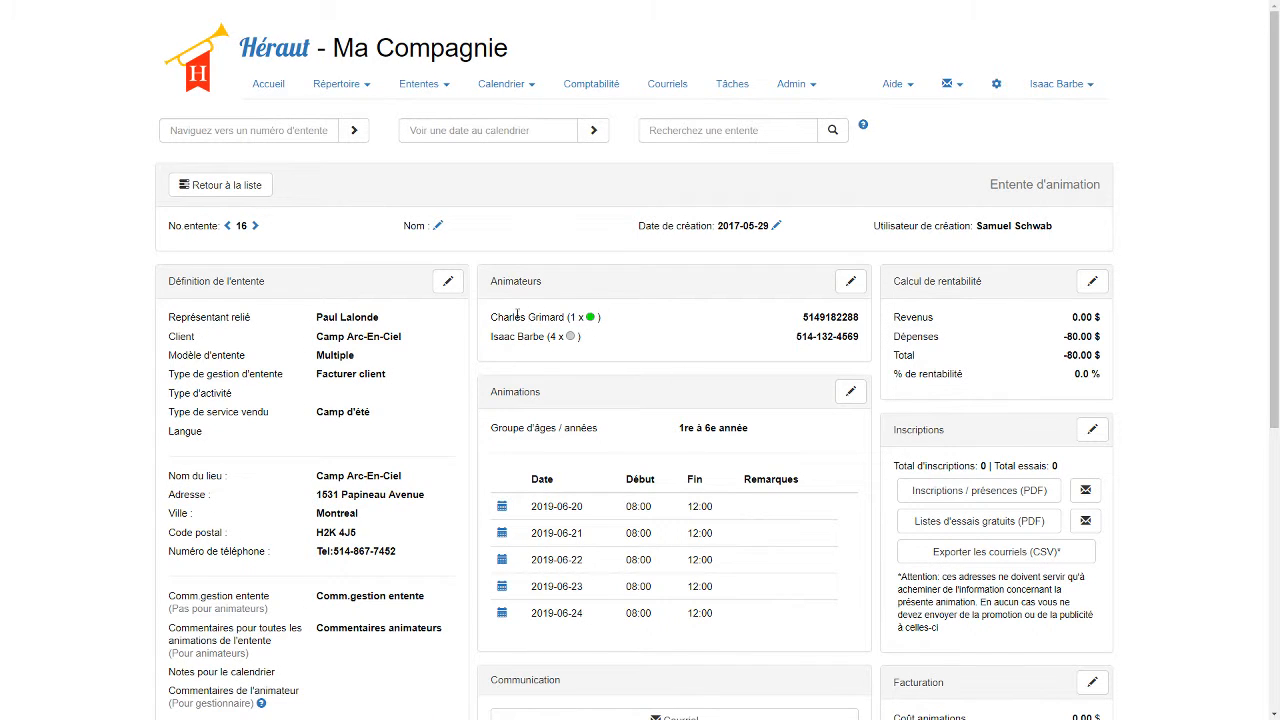
left_click_drag(492, 317, 588, 317)
left_click(586, 317)
left_click_drag(490, 338, 587, 342)
left_click(569, 340)
left_click(593, 340)
Step: Browse the list of agreements to find Camp Arc-En-Ciel agreement 16 and open it
left_click(420, 84)
left_click(427, 115)
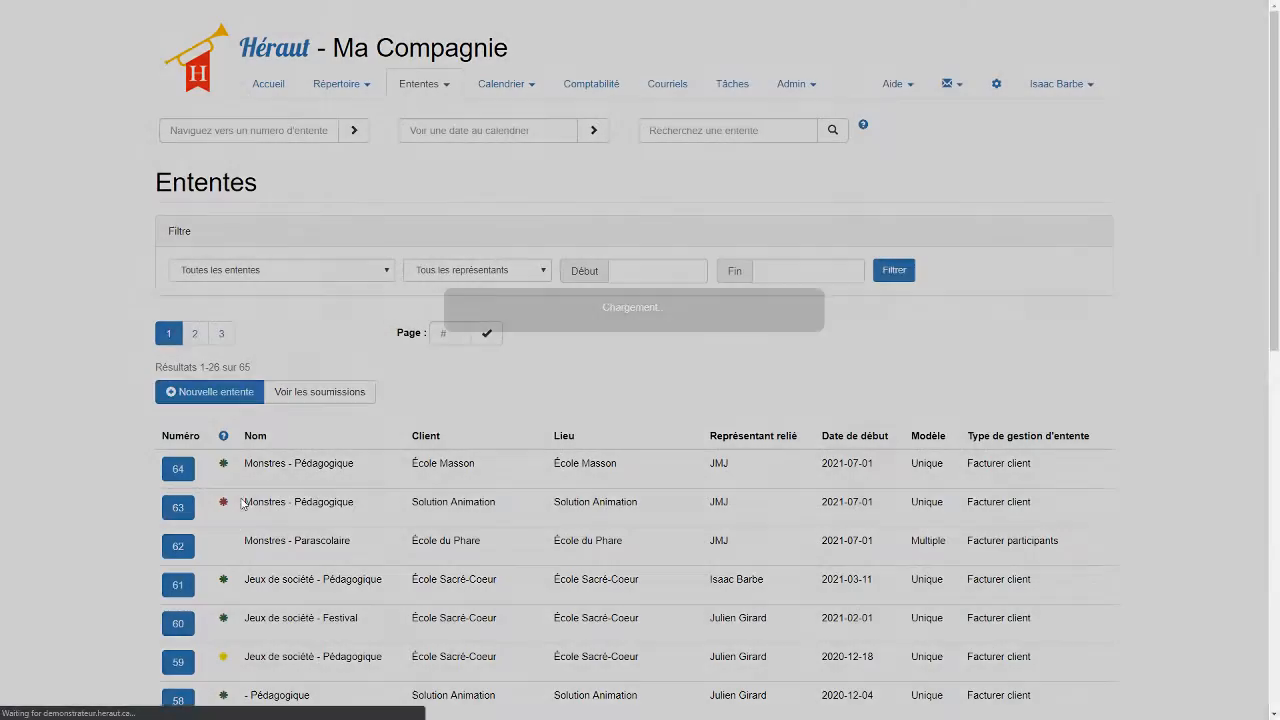
scroll(93, 490, "down", 3)
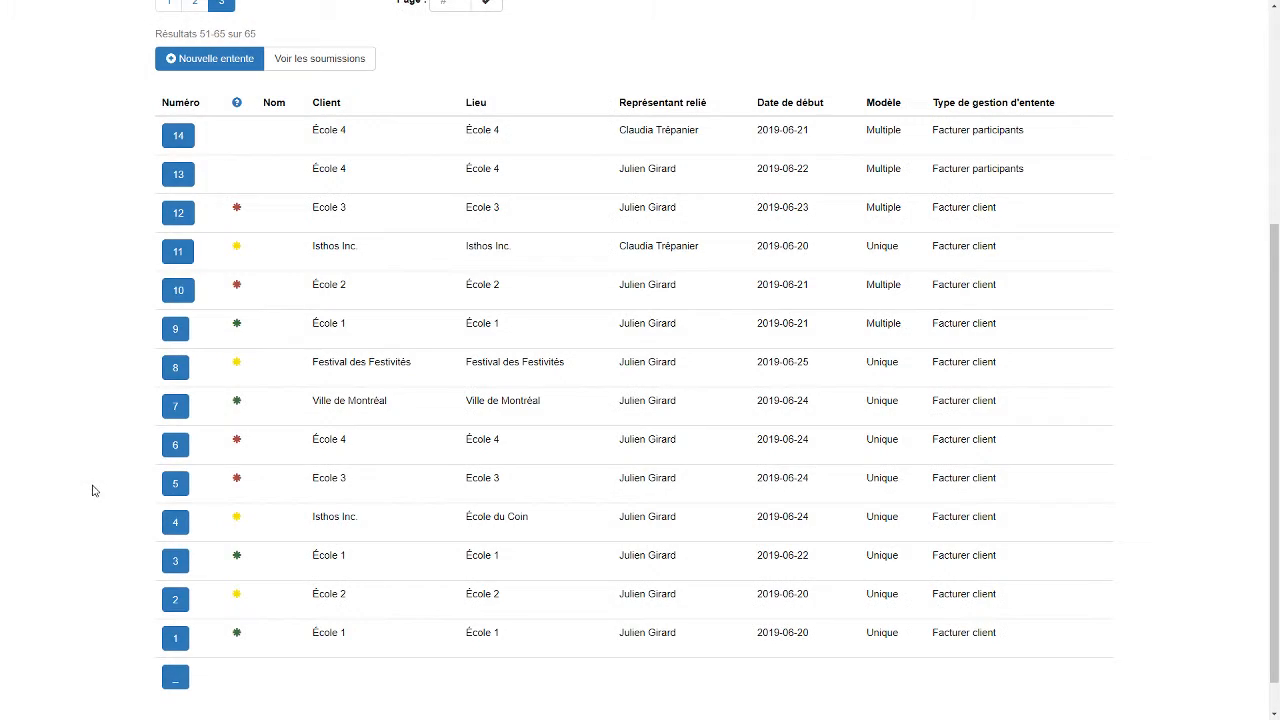
left_click(196, 6)
scroll(180, 534, "down", 7)
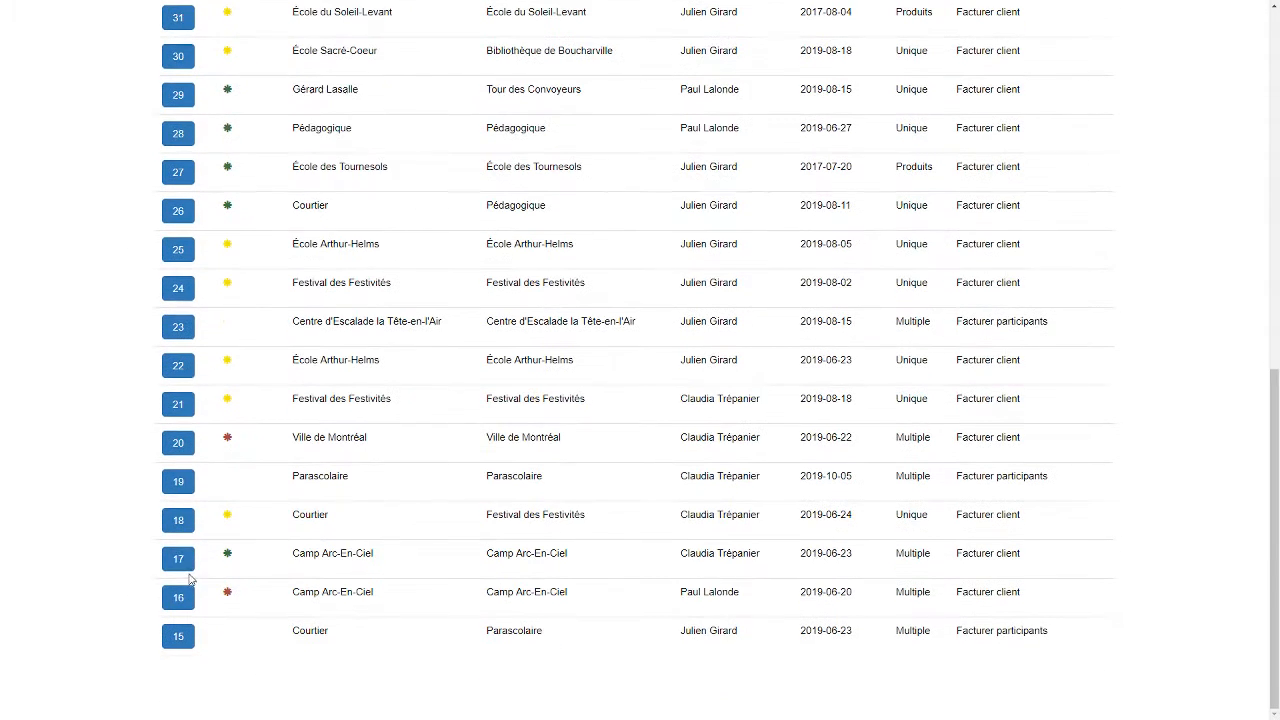
left_click(180, 594)
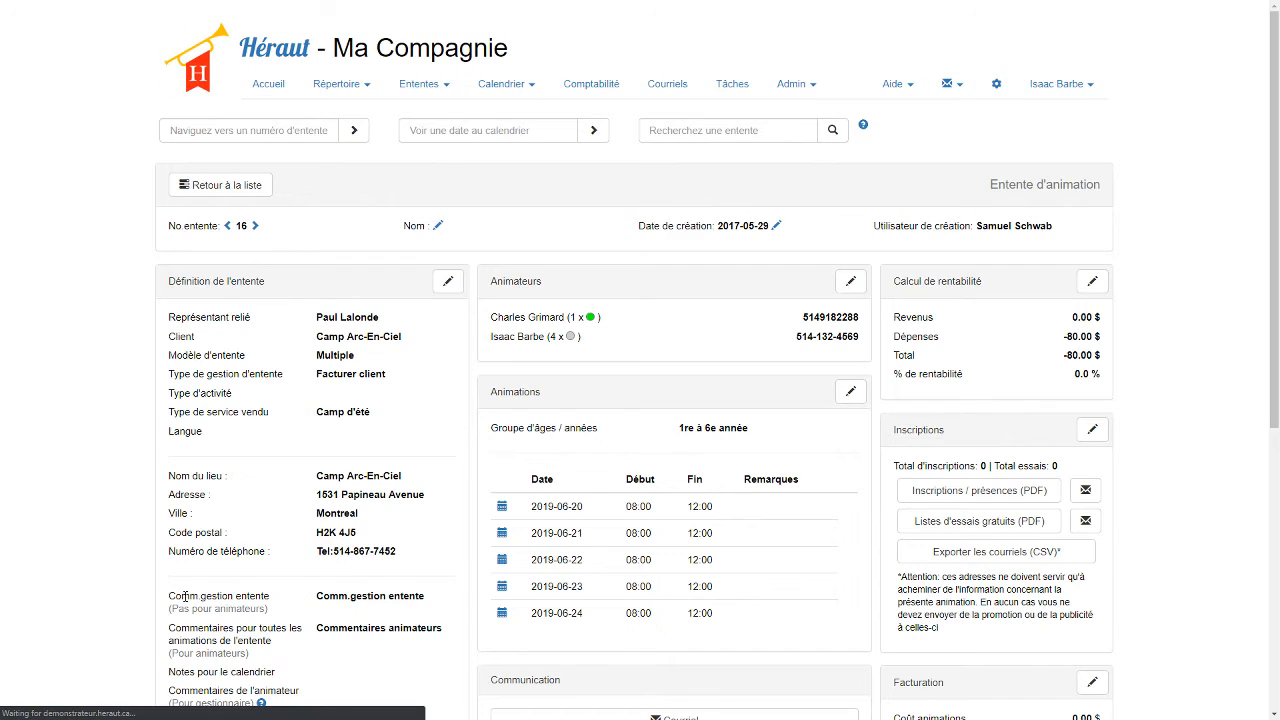
Step: Go directly to agreement 11 by its number, and show the agreements calendar at 2019-06-21
left_click(232, 130)
type("16")
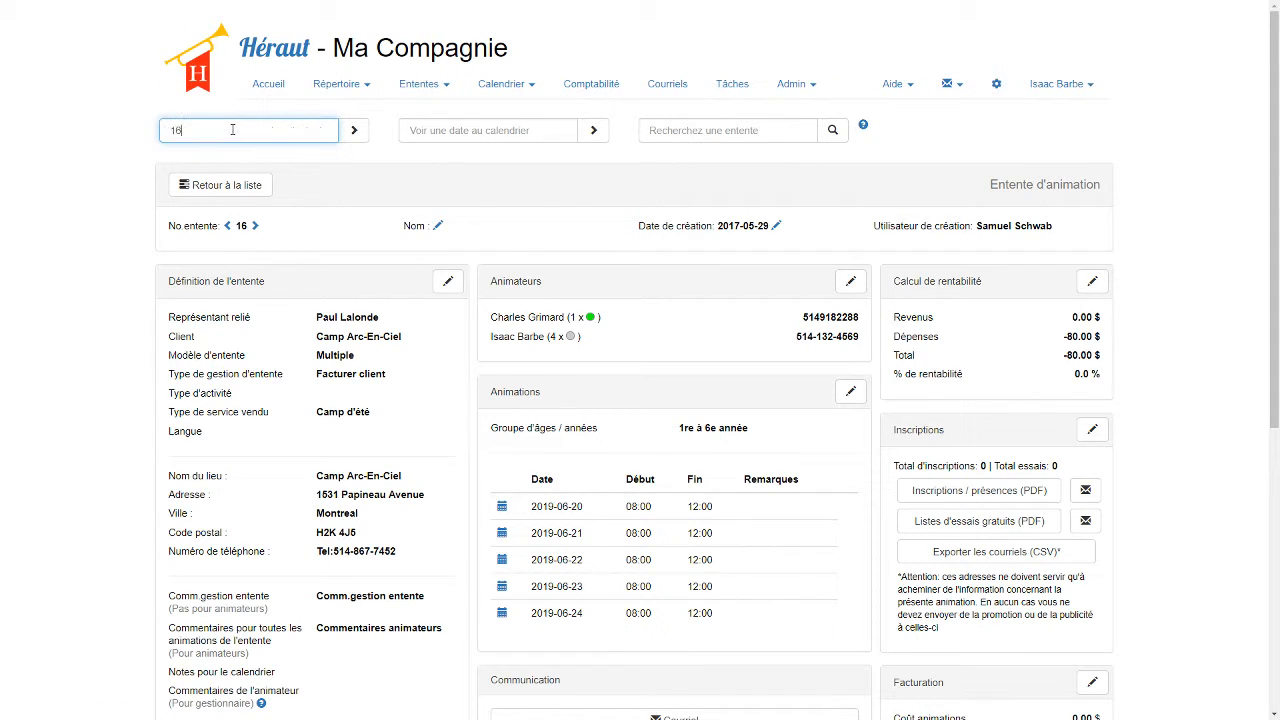
left_click_drag(203, 131, 108, 130)
type("11")
left_click(360, 131)
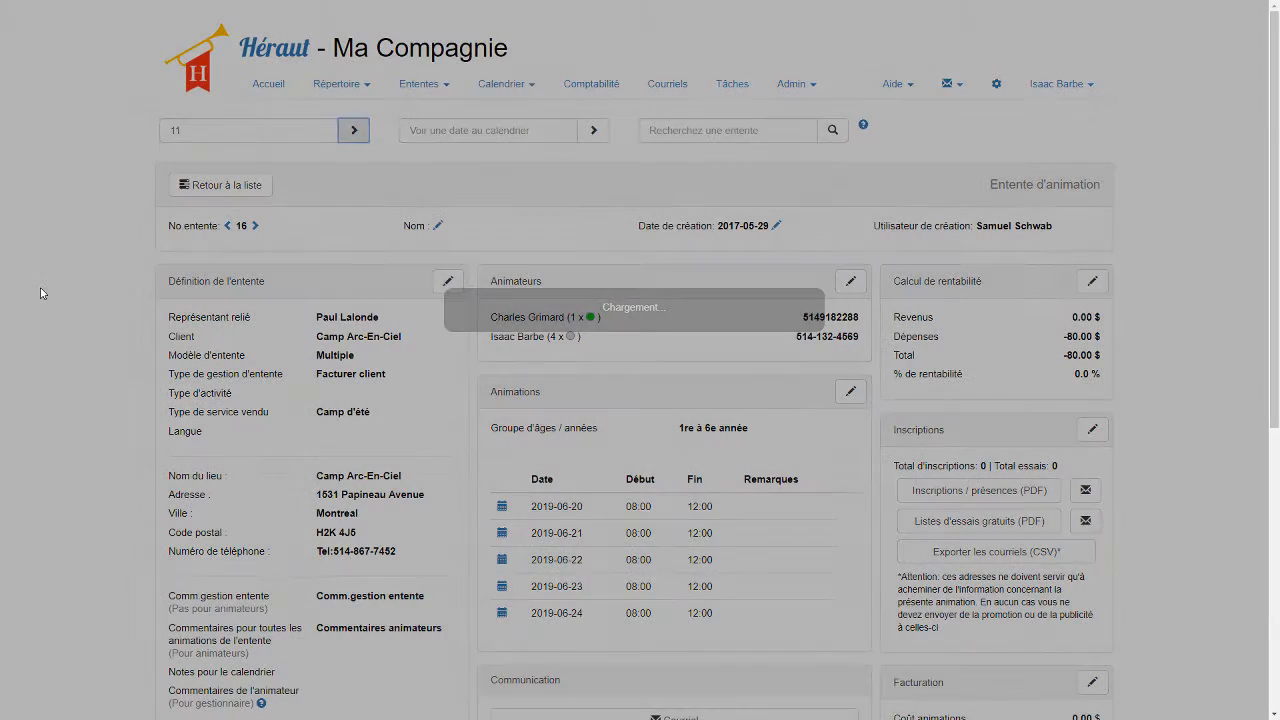
left_click(593, 130)
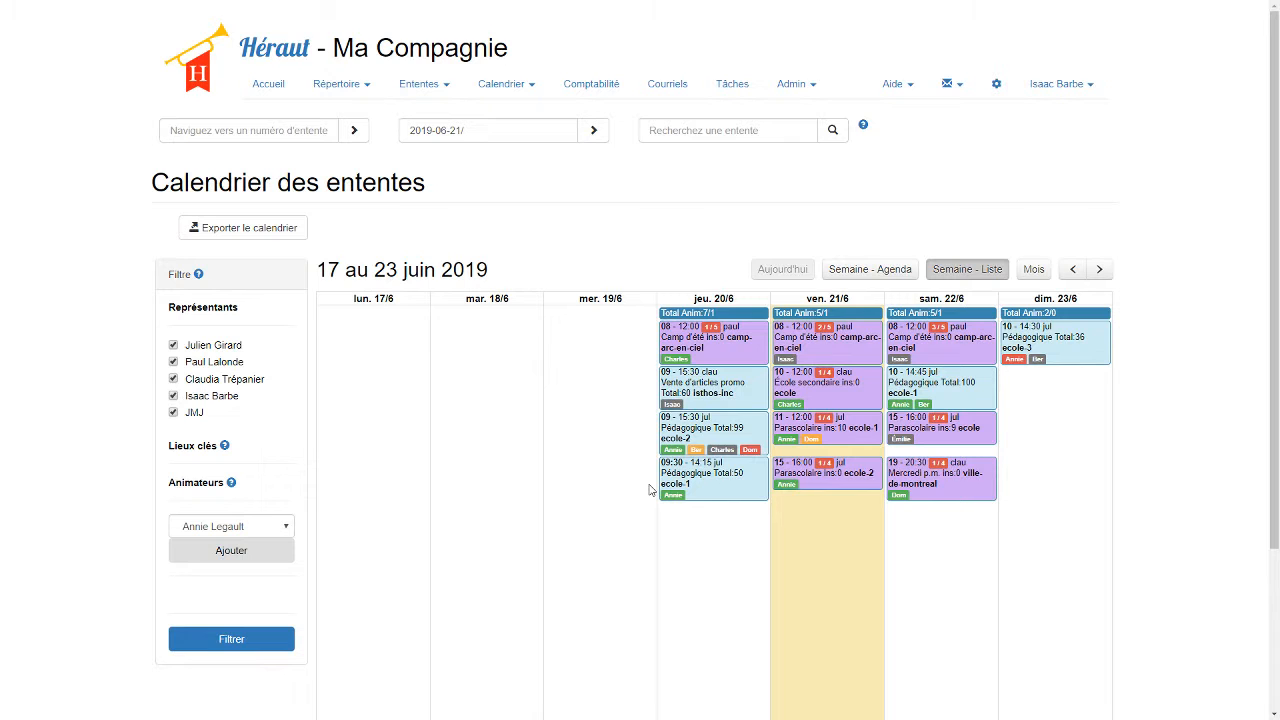
Step: Open agreement 11 from the calendar page using its agreement number
left_click(274, 133)
type("11")
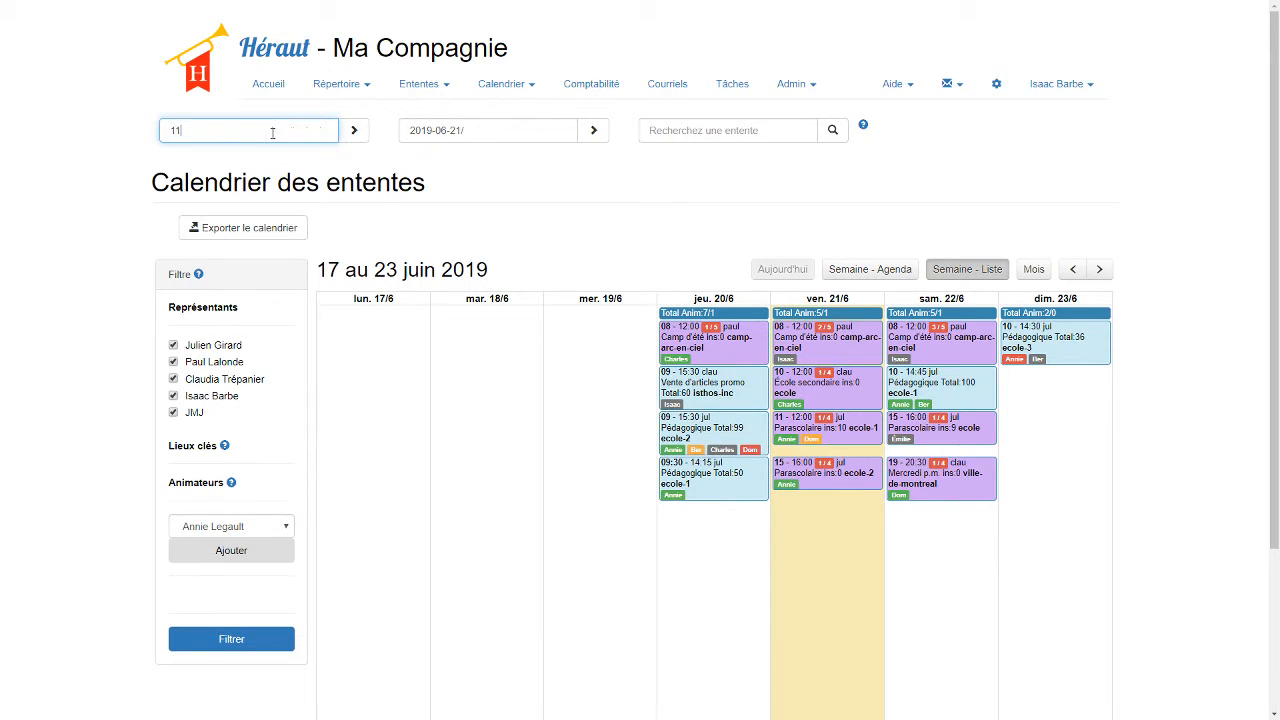
key("Return")
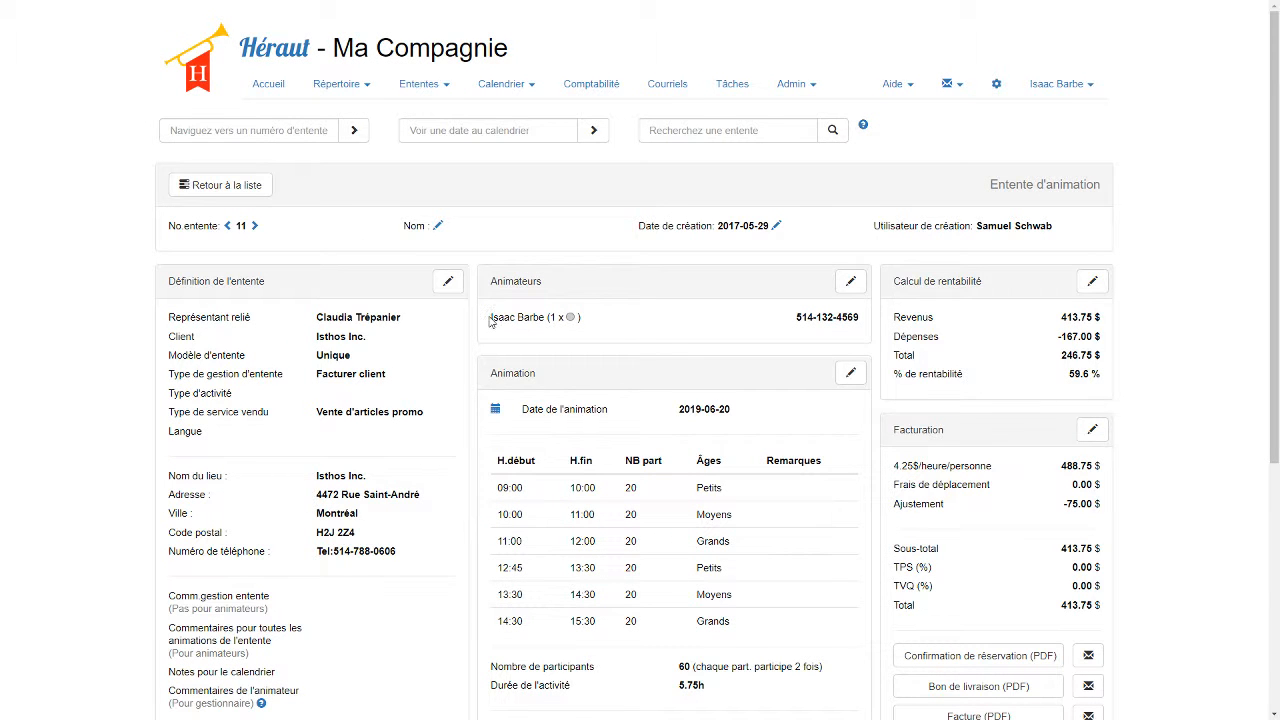
Step: Check the animator assigned to agreement 11, and display the agreements calendar for the week of 2019-06-21
left_click_drag(490, 320, 544, 320)
left_click(553, 317)
left_click(612, 318)
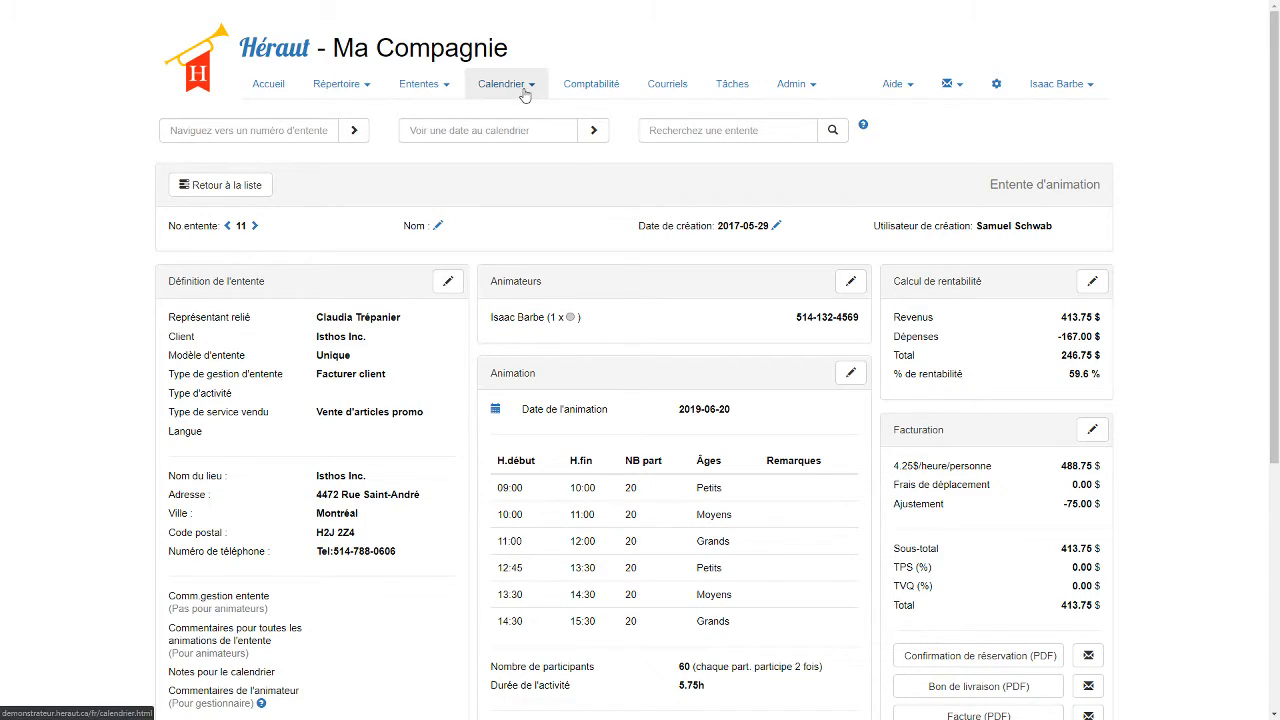
left_click(592, 129)
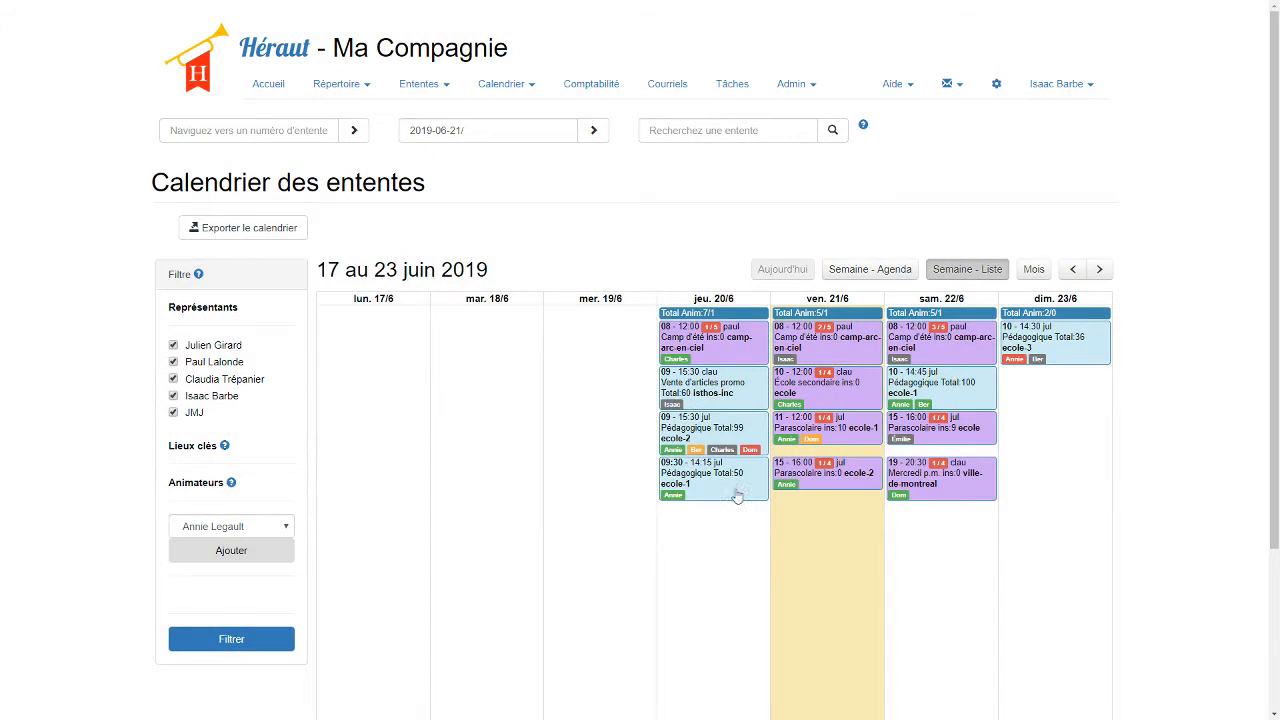